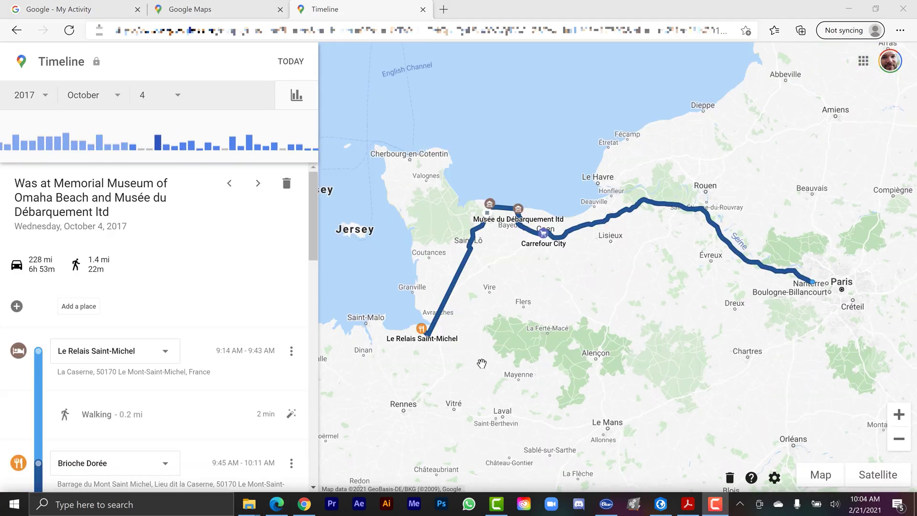
Step: View the Brioche Dorée stop's place details, then apply Snap to road from the timeline settings
scroll(153, 334, down, 5)
scroll(152, 335, up, 5)
click(290, 315)
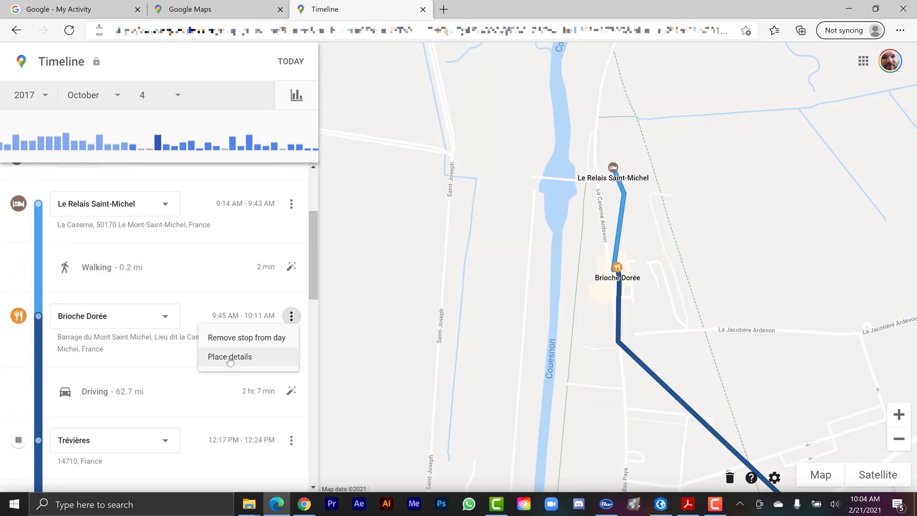
click(229, 356)
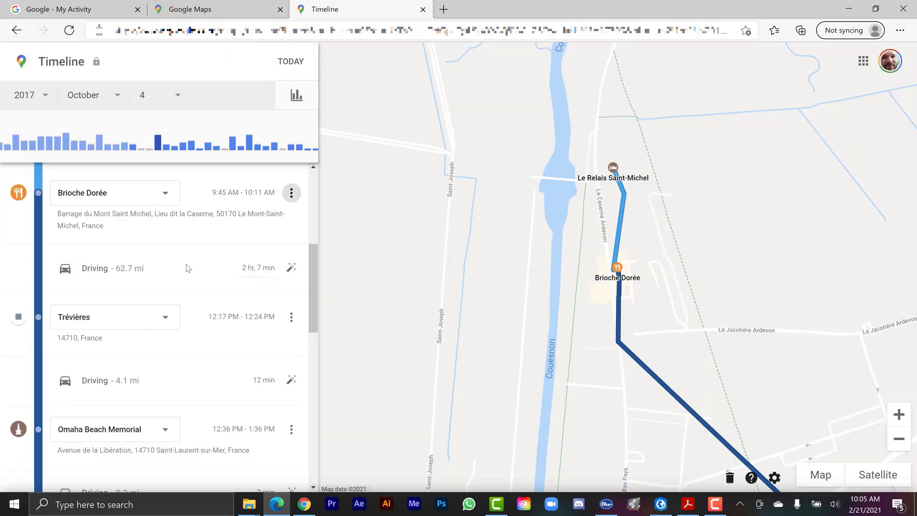
click(91, 266)
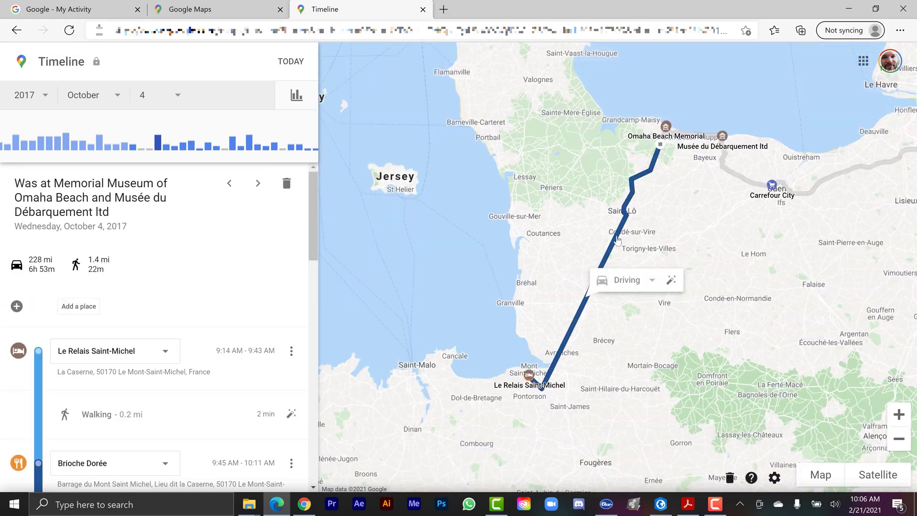
click(774, 477)
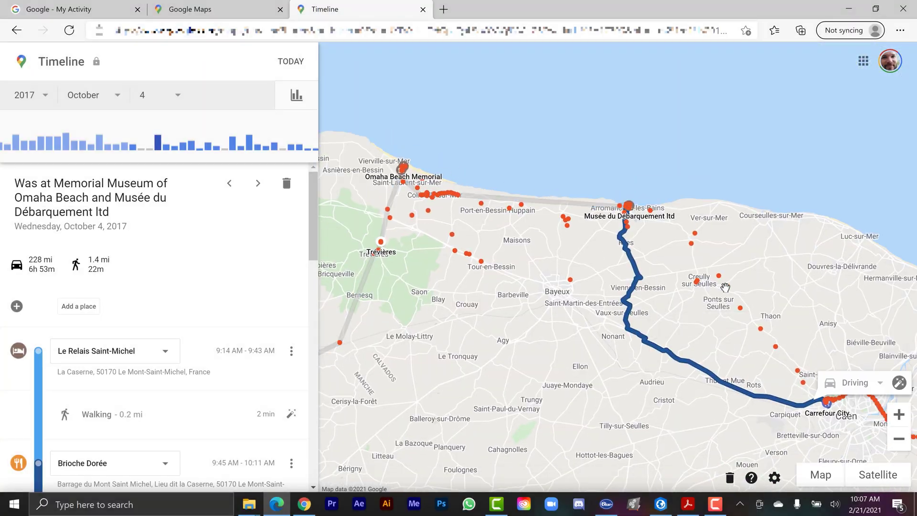
click(618, 314)
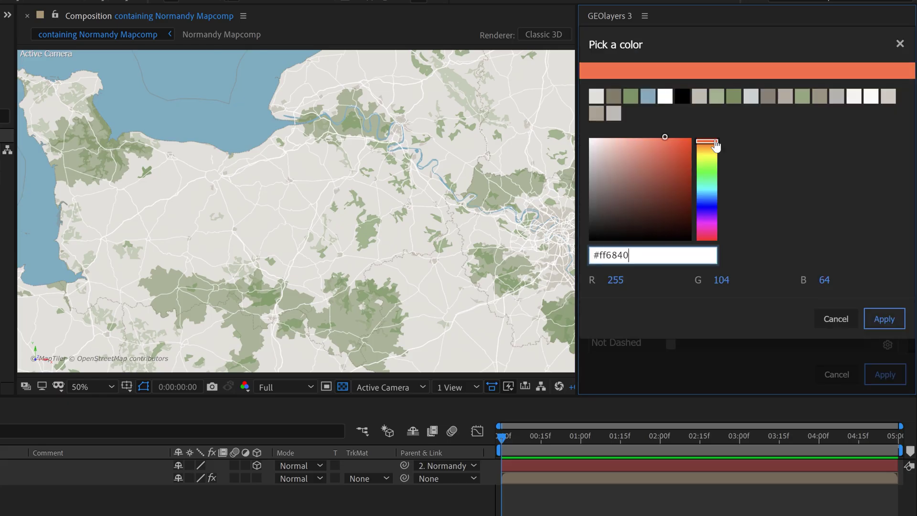
Step: Set the route width to 1 and add Trim Paths, trimming multiple shapes individually
click(863, 266)
text(1)
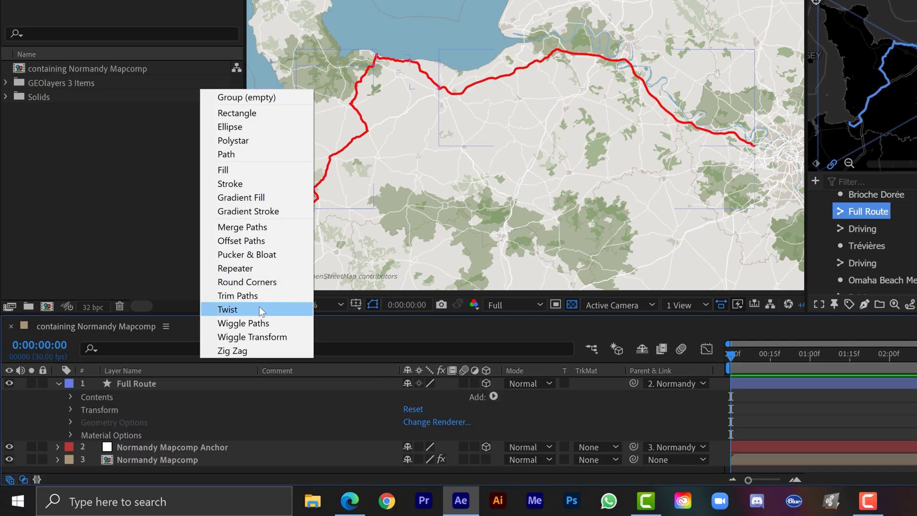
click(259, 308)
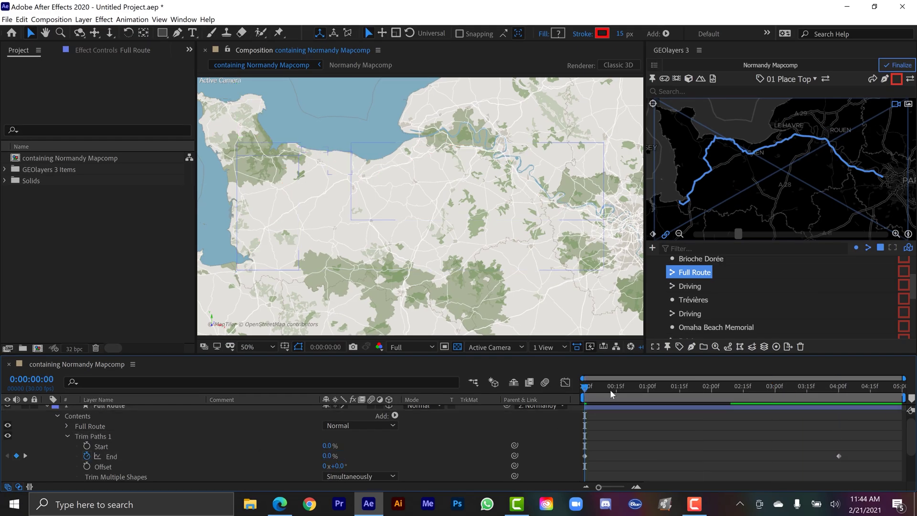
click(359, 476)
click(358, 465)
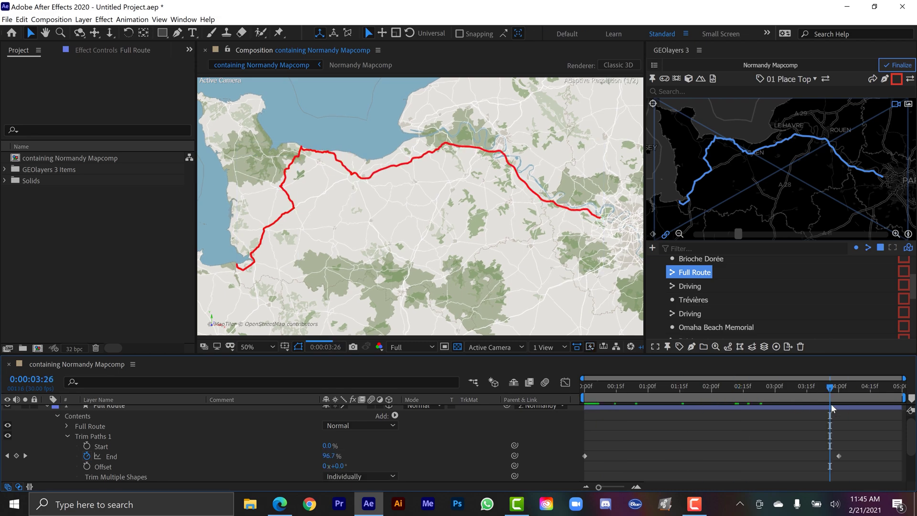
scroll(712, 297, up, 3)
Step: Download the Locators labels, apply the bed locator to Le Relais Saint-Michel, then look up Saint-Germain-en-Laye
click(587, 405)
click(719, 62)
click(780, 188)
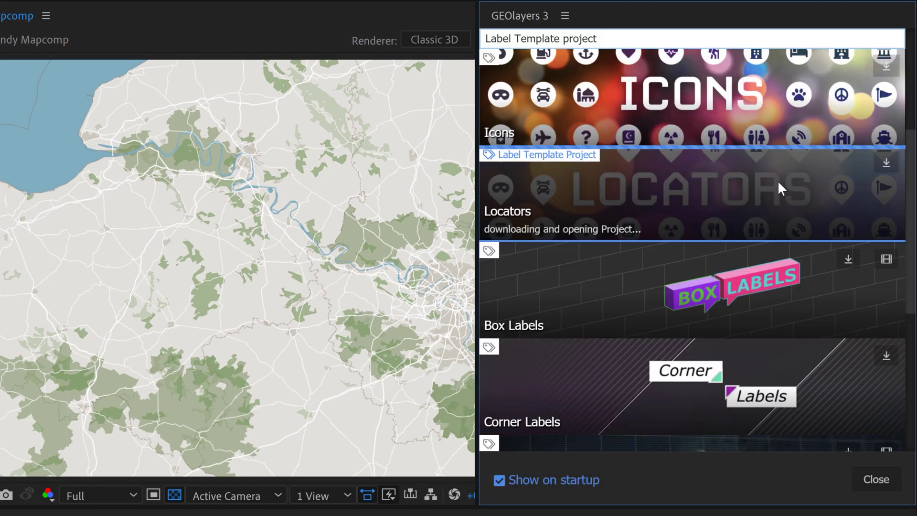
click(709, 63)
scroll(651, 191, up, 5)
click(651, 143)
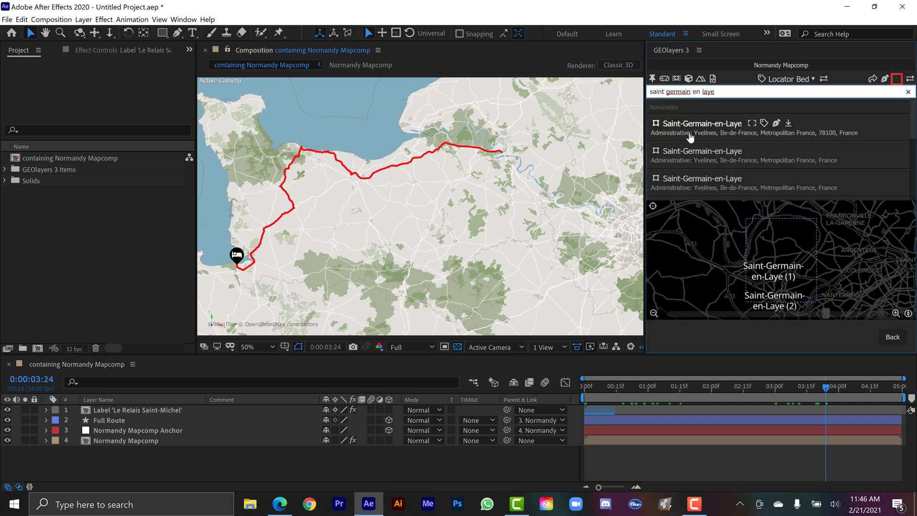
click(788, 79)
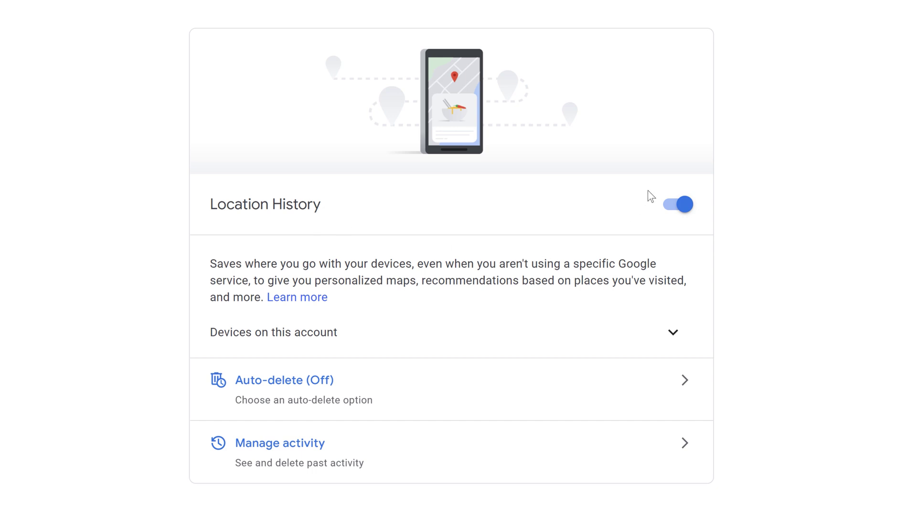
Step: Confirm the Location History toggle on the activity control page is switched on
click(673, 205)
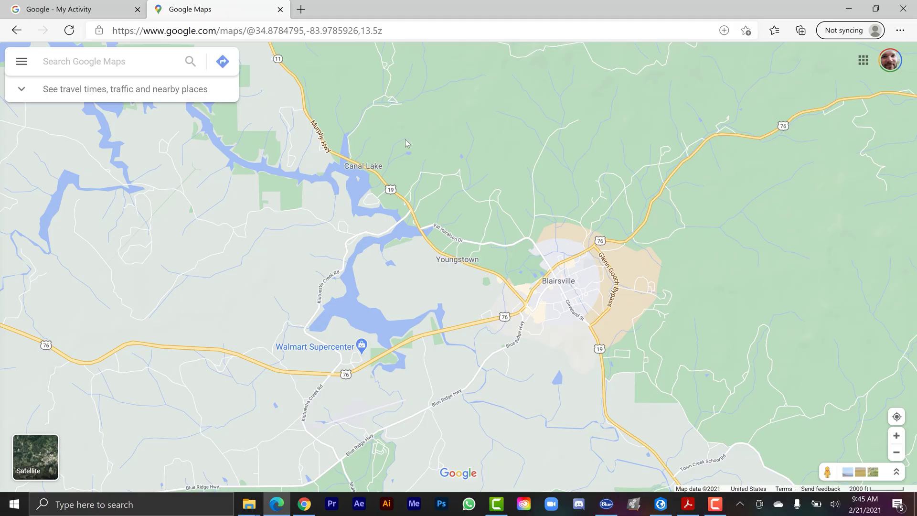
Step: Open Your timeline from the Maps menu and switch the year to 2016, then 2017
click(21, 63)
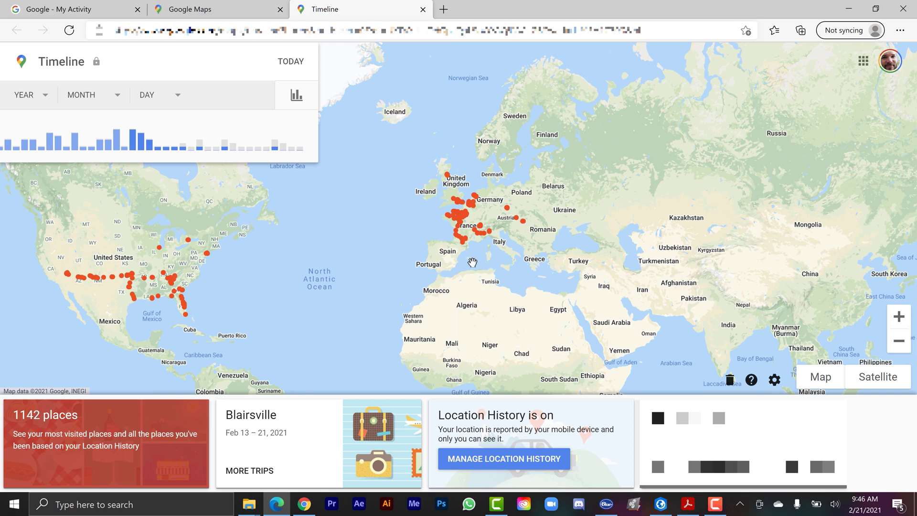
click(44, 98)
click(28, 229)
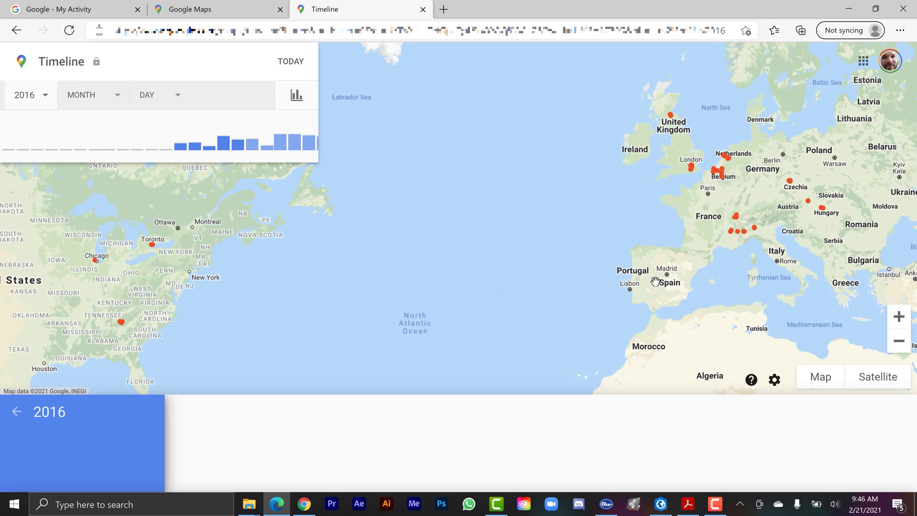
click(47, 99)
click(22, 233)
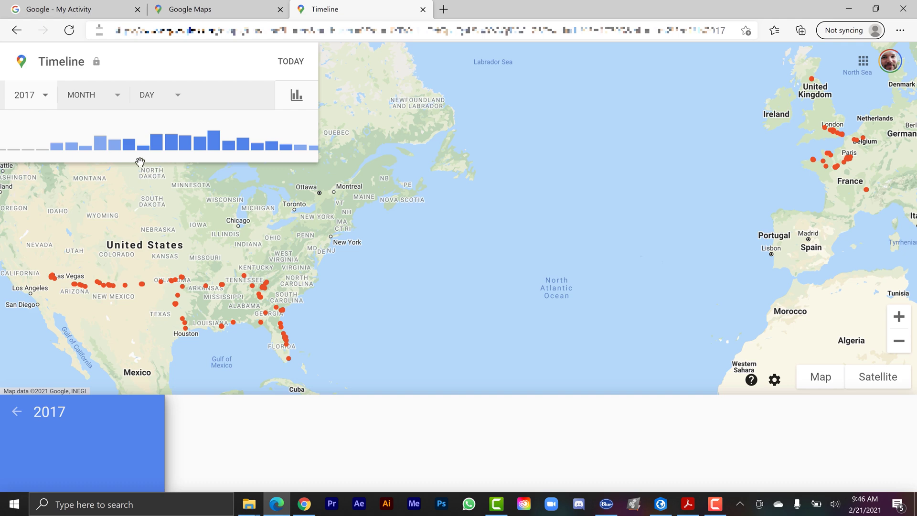
Step: Narrow the timeline to October 2017 and select the 4th
click(118, 97)
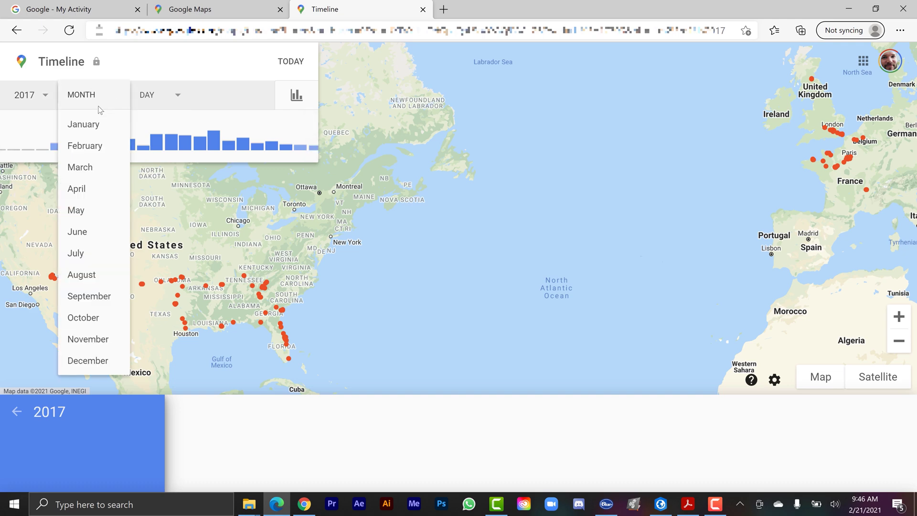
click(82, 317)
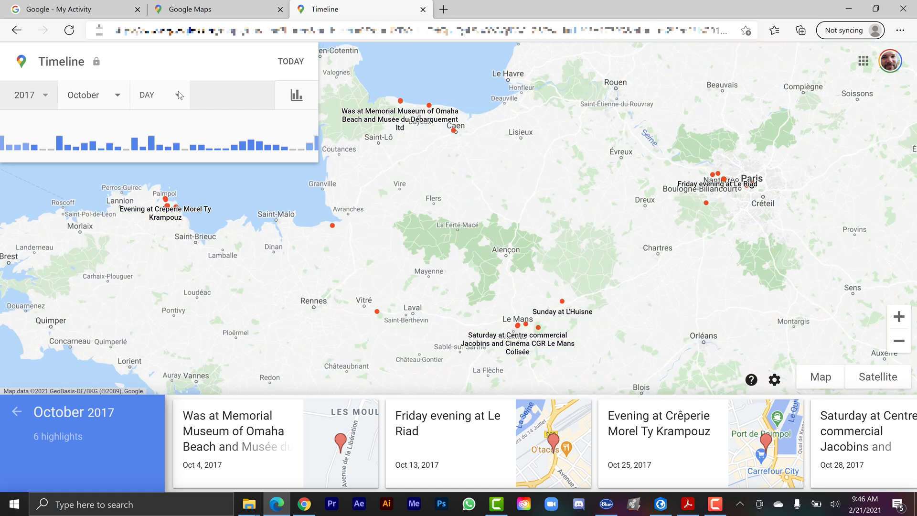
click(178, 96)
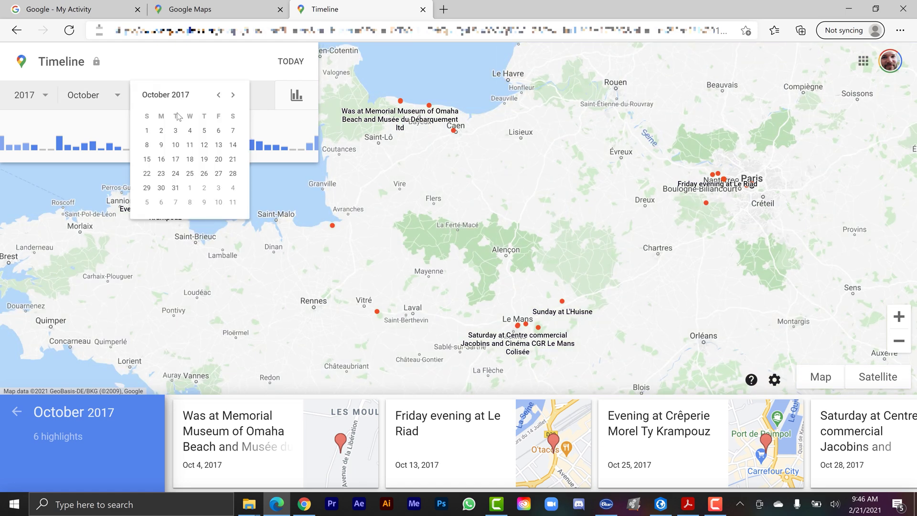
click(195, 132)
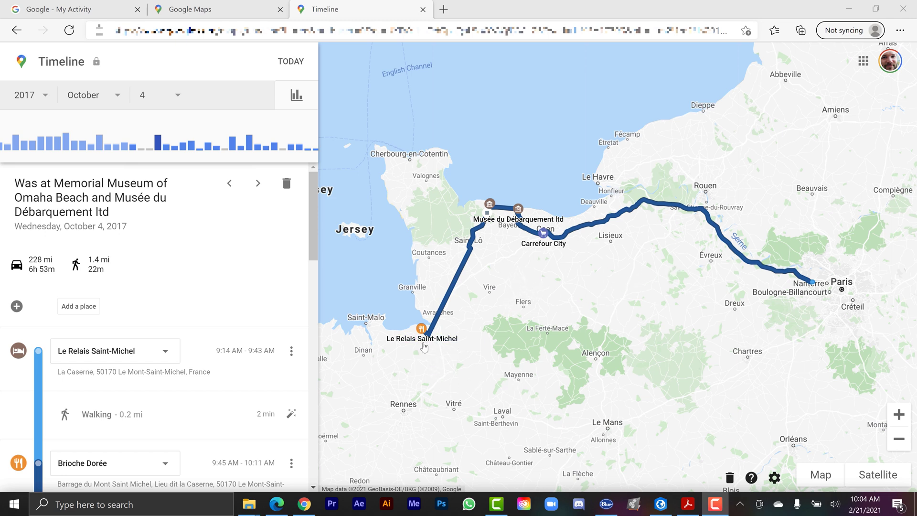
Step: Isolate the Mont-Saint-Michel to Bayeux drive, clear the selection and scroll the stop list
click(481, 230)
click(514, 329)
drag(312, 203, 320, 181)
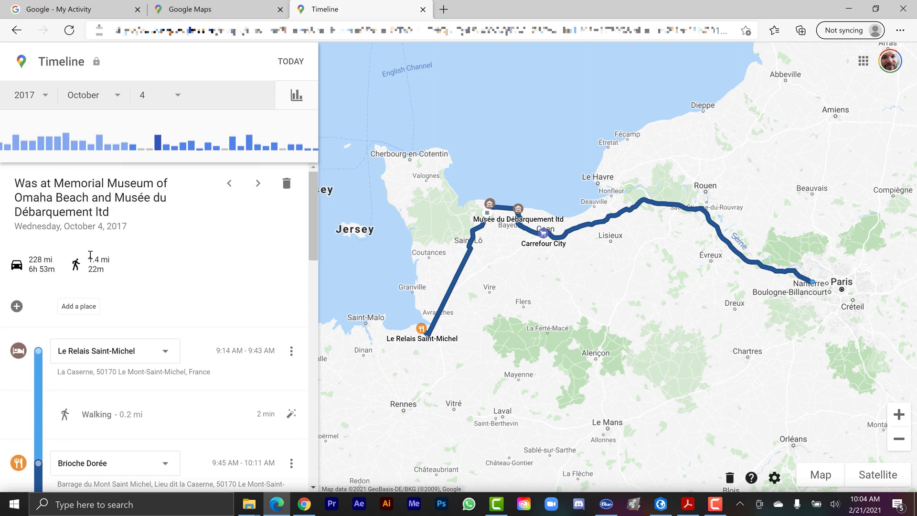
drag(310, 197, 322, 244)
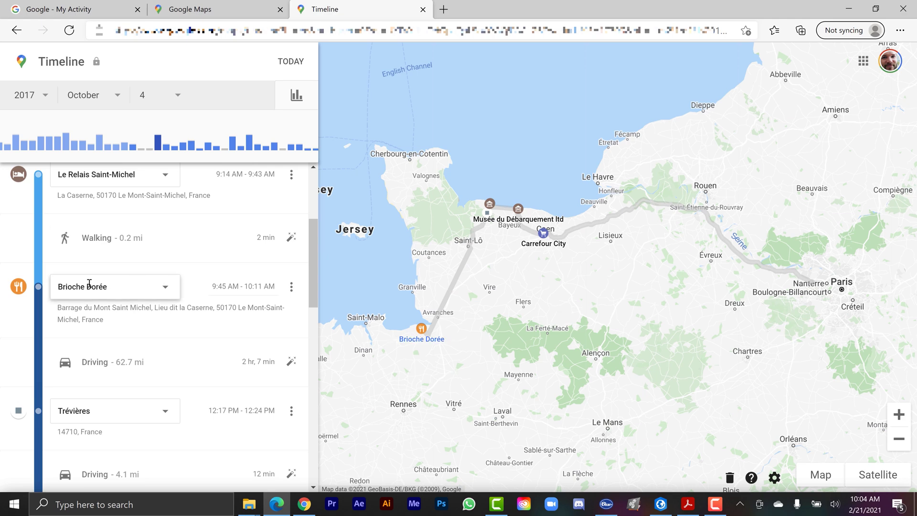
Step: Open and dismiss the Brioche Dorée place choices, then open that stop's options menu
click(89, 284)
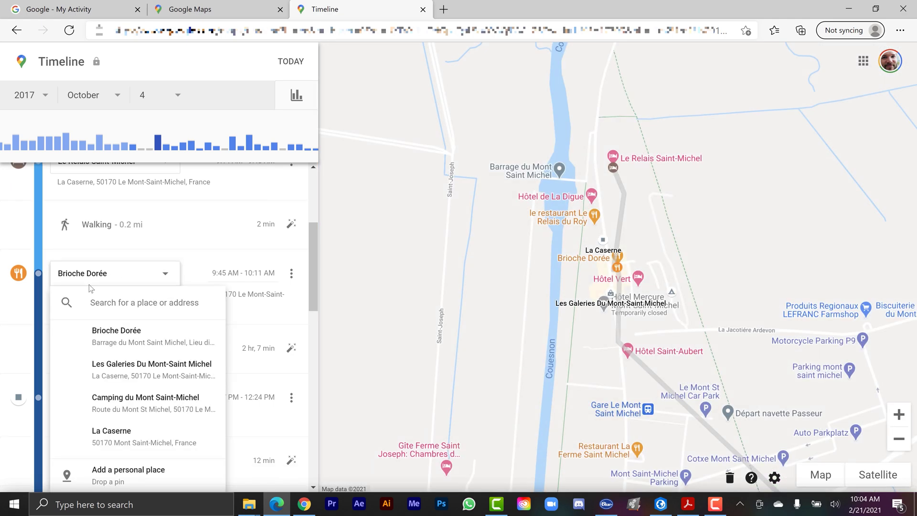
click(315, 246)
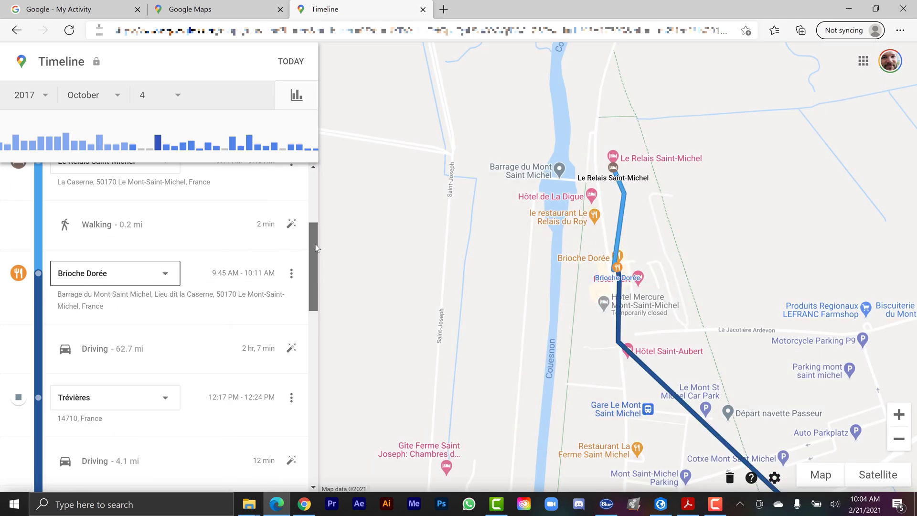
scroll(316, 246, up, 1)
click(291, 316)
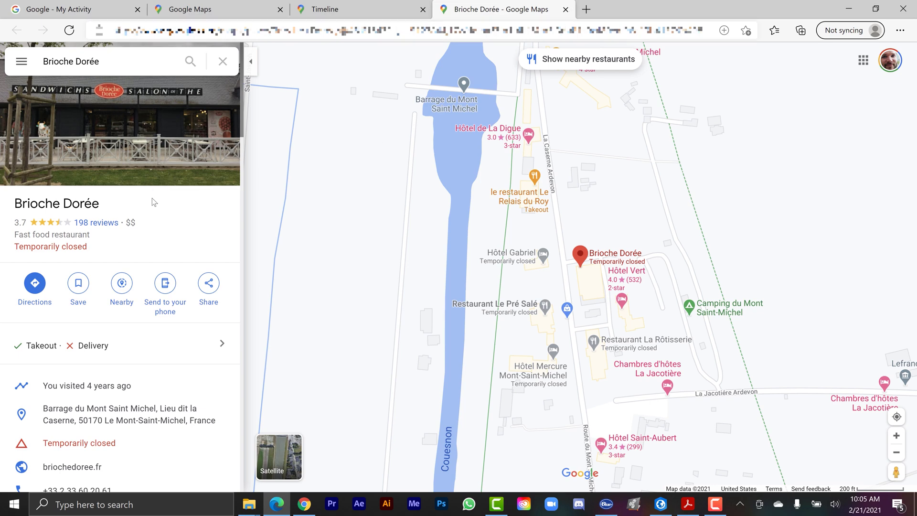
Step: Close the Brioche Dorée page and review transport modes for the 62.7 mi, 4.1 mi and 1.3 mi legs
click(566, 10)
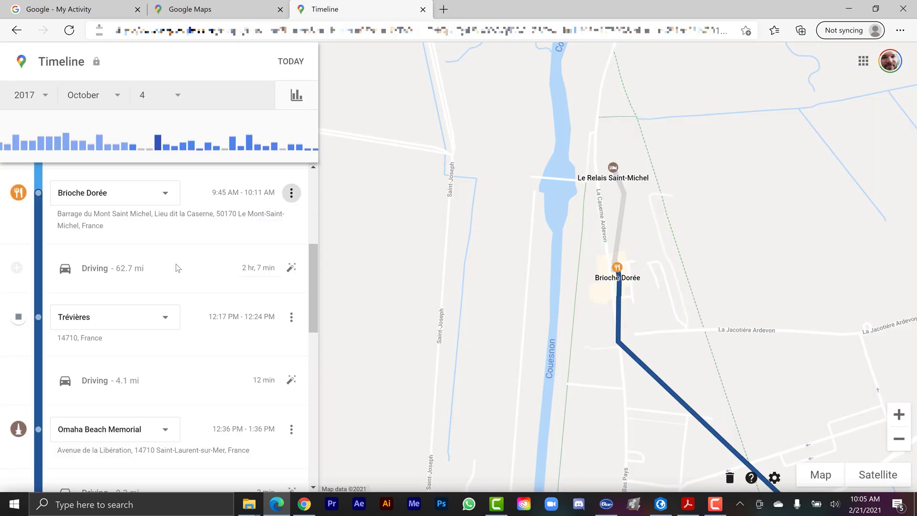
click(93, 266)
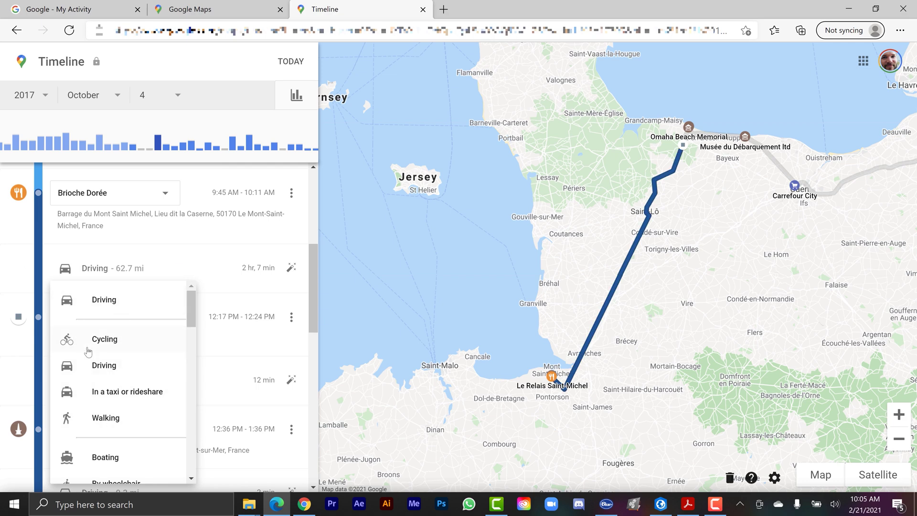
drag(189, 302, 188, 432)
click(96, 379)
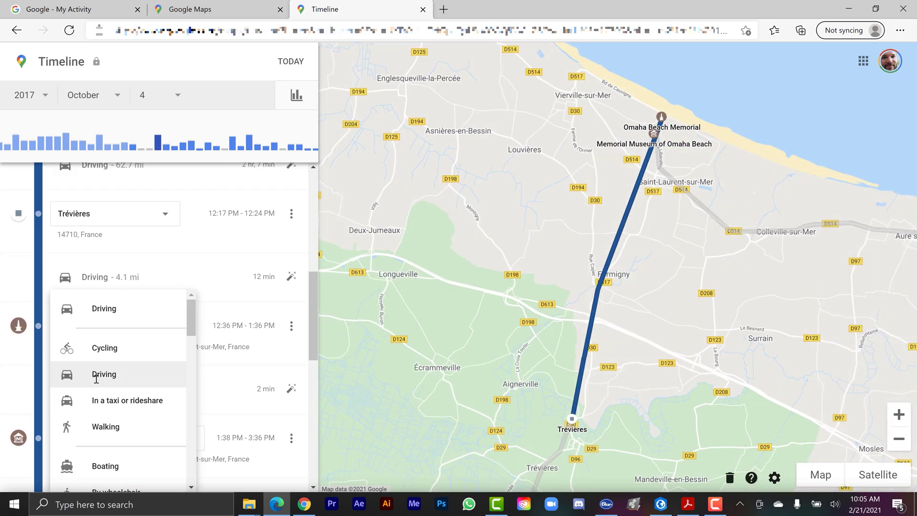
drag(314, 291, 302, 342)
click(103, 417)
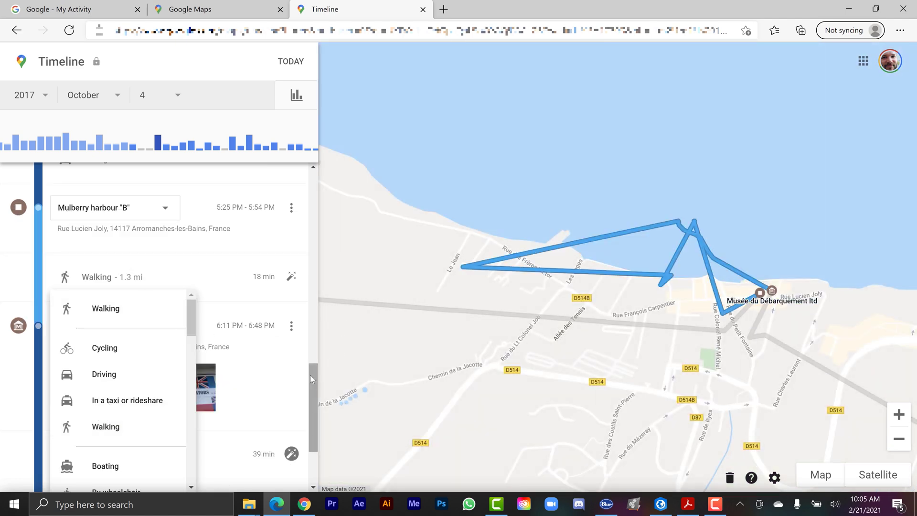
scroll(310, 374, up, 2)
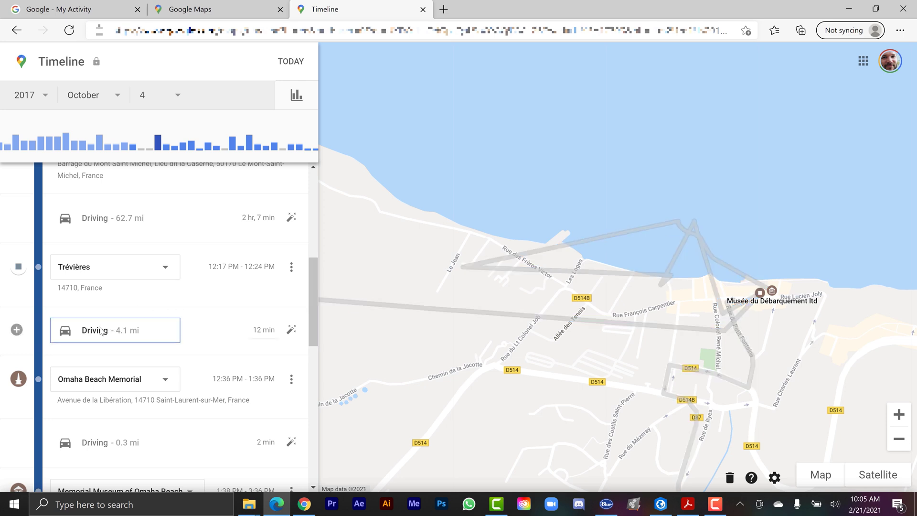
click(565, 264)
Step: Pan and zoom the map west until Omaha Beach, Caen and Mont-Saint-Michel are visible
mouse_move(595, 231)
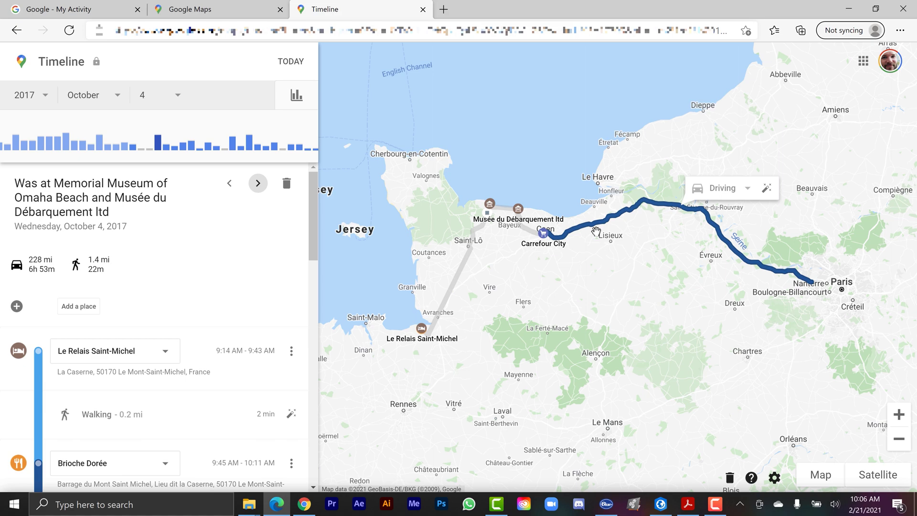
scroll(603, 233, up, 4)
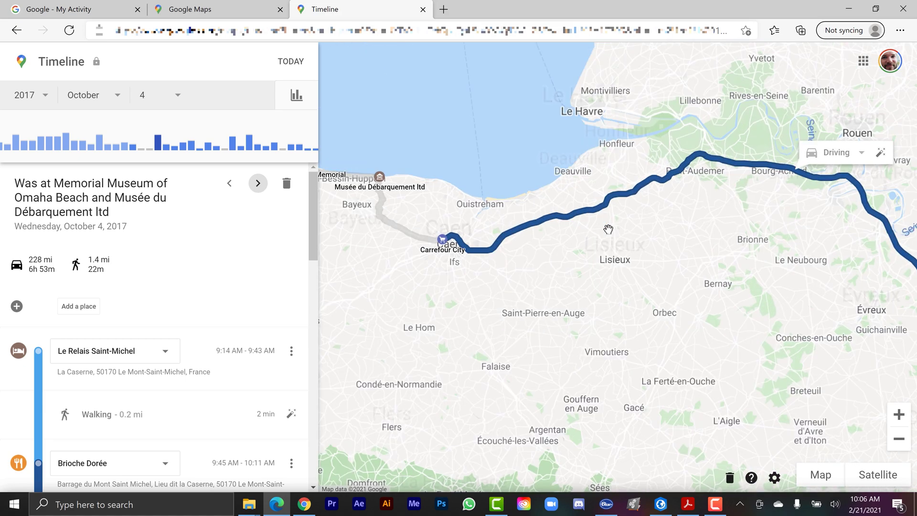
mouse_move(641, 180)
drag(640, 180, 484, 293)
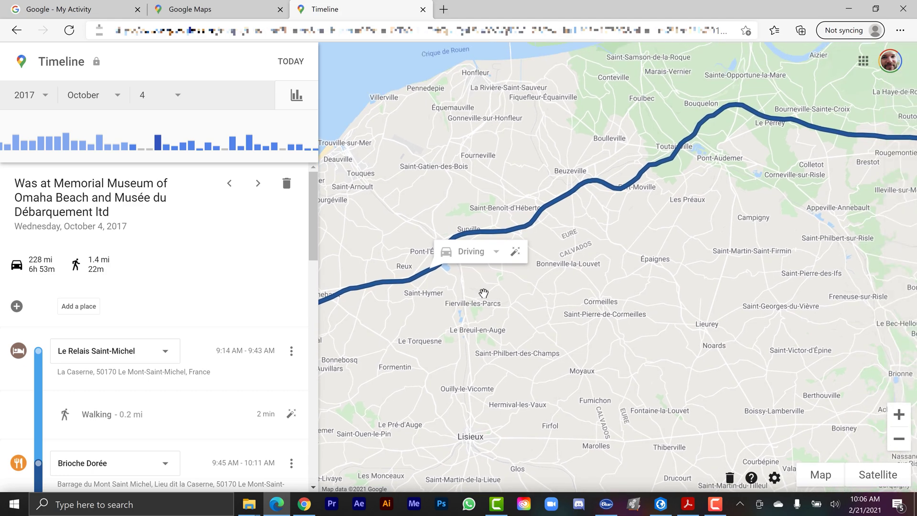
scroll(501, 315, down, 4)
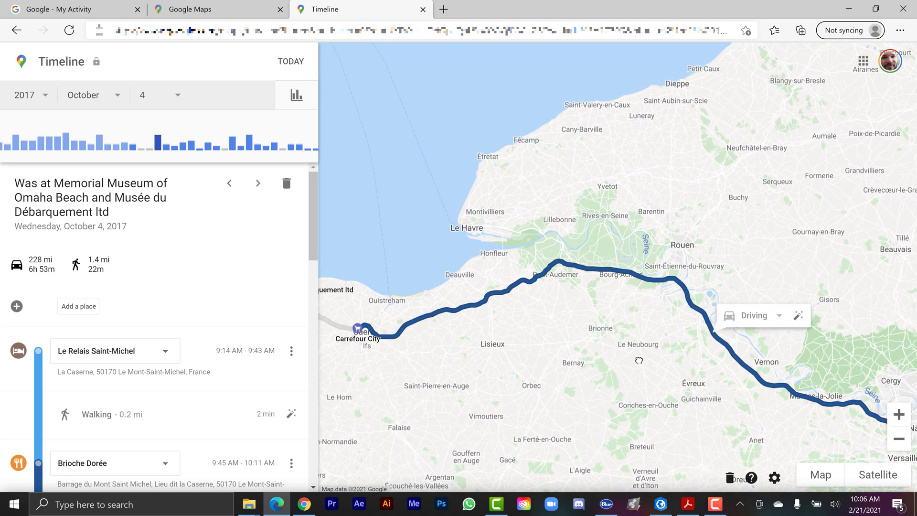
drag(636, 388, 616, 287)
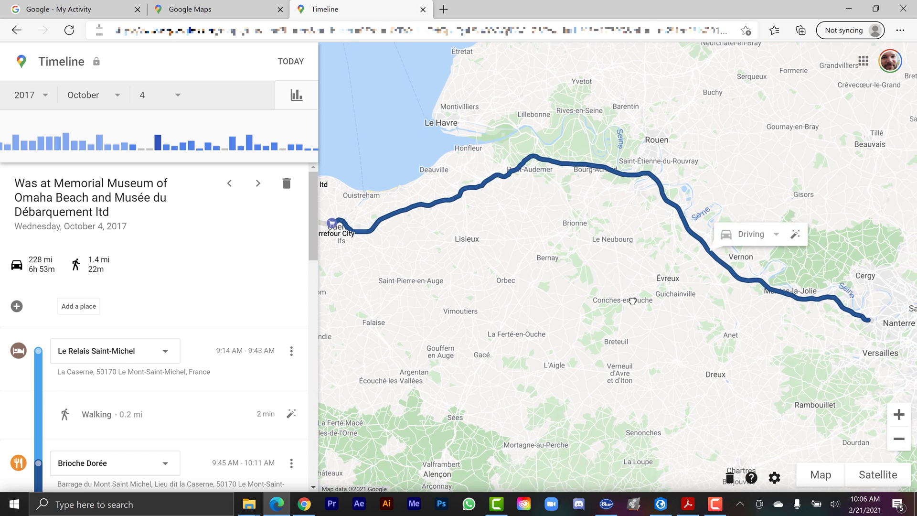
drag(457, 287, 816, 362)
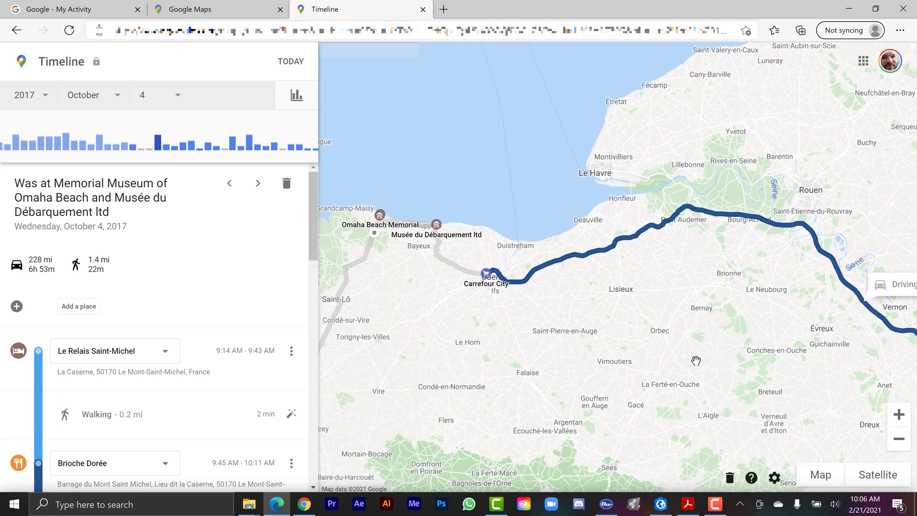
drag(458, 282, 644, 287)
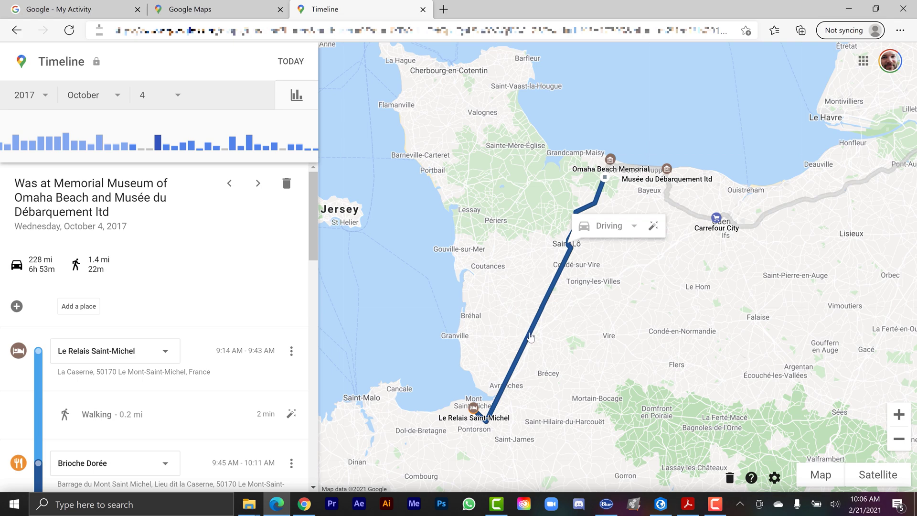
scroll(530, 335, up, 2)
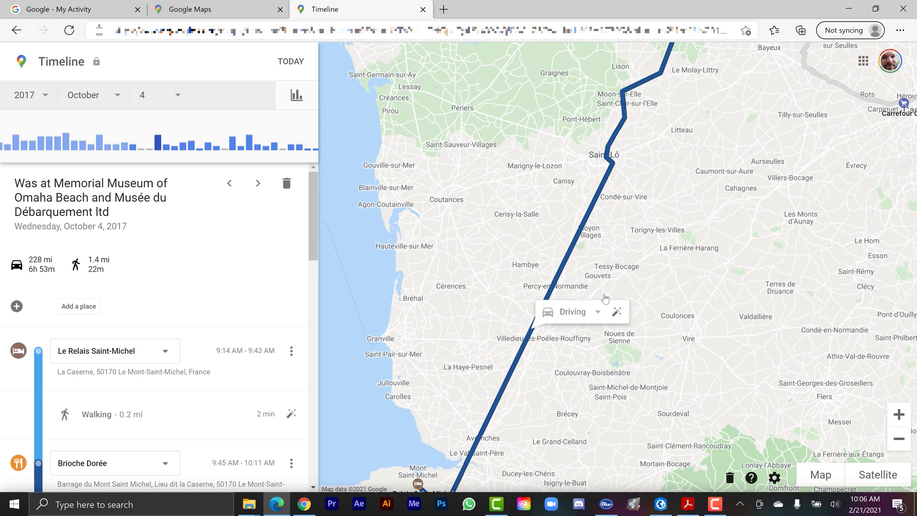
scroll(648, 282, down, 2)
scroll(617, 240, up, 2)
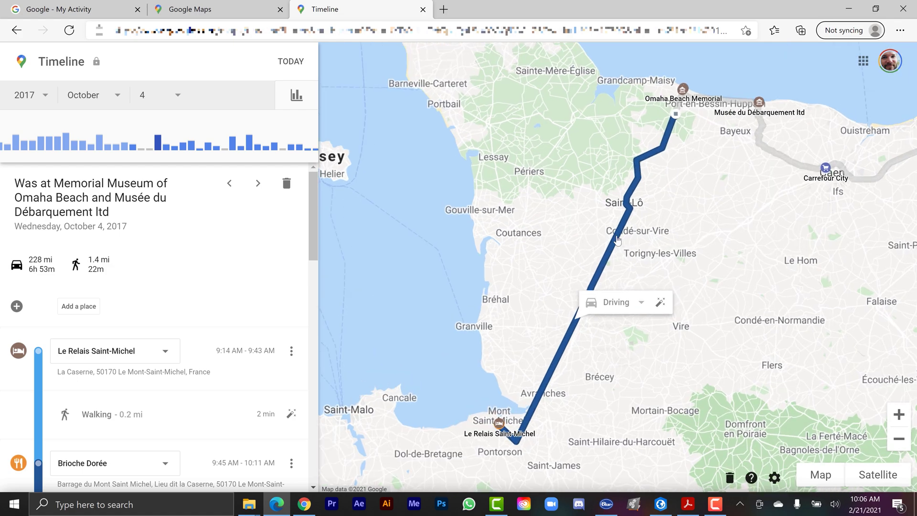
scroll(643, 256, down, 2)
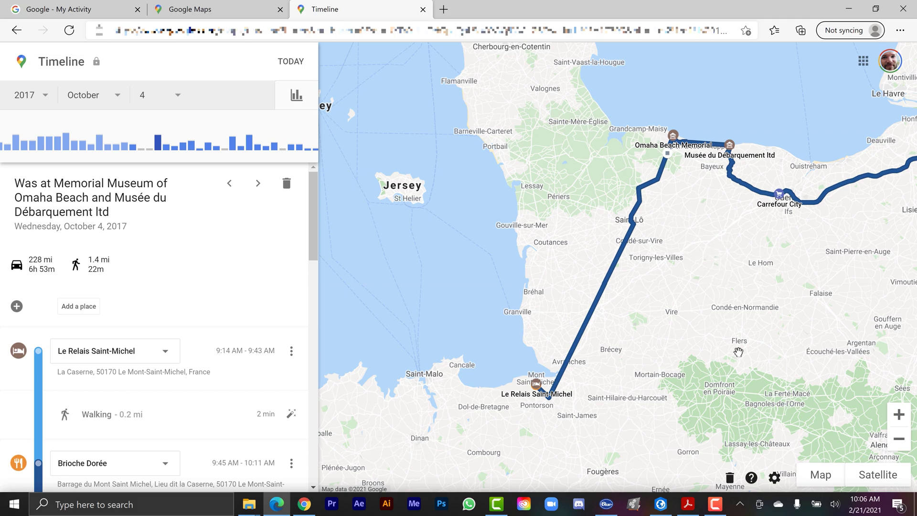
Step: Turn on Show raw data to display the day's raw location points
click(775, 477)
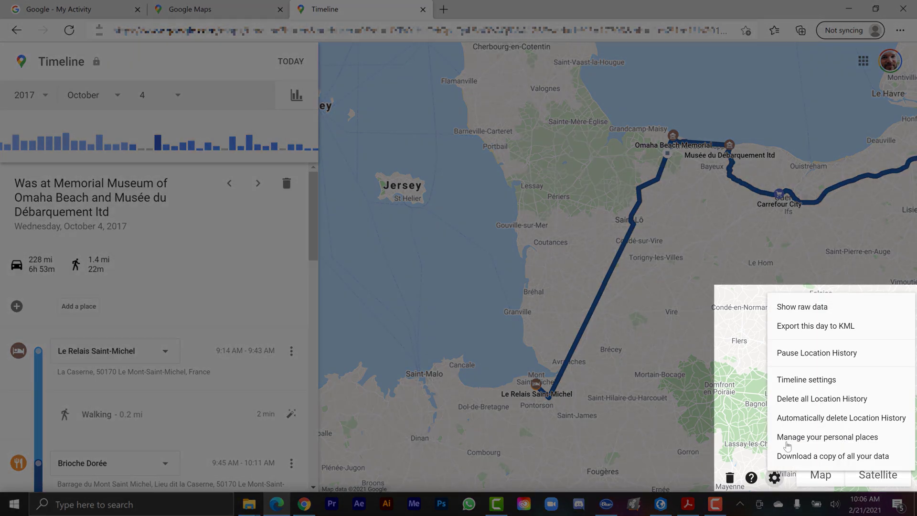
click(803, 308)
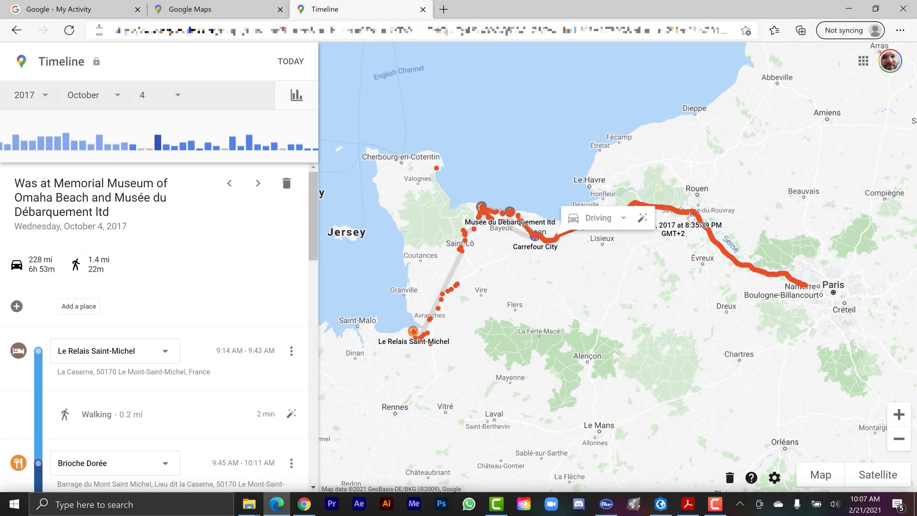
scroll(664, 215, up, 1)
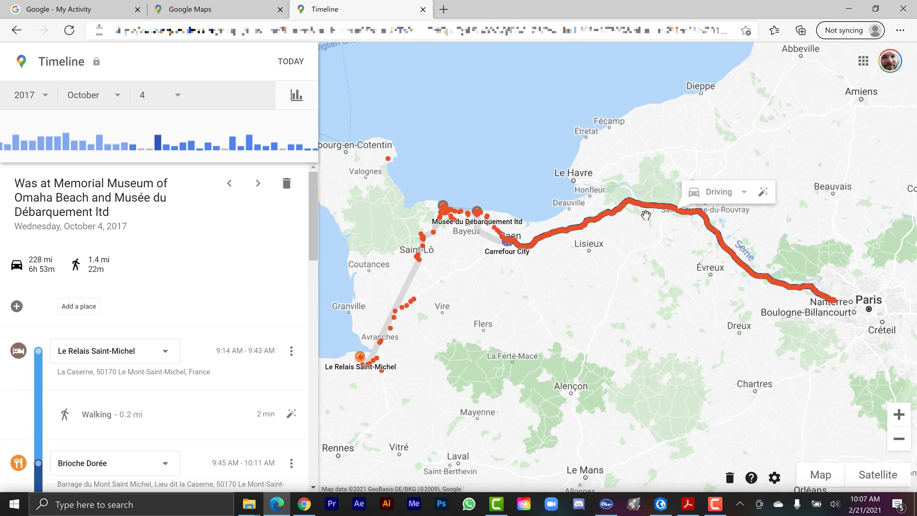
scroll(645, 214, up, 3)
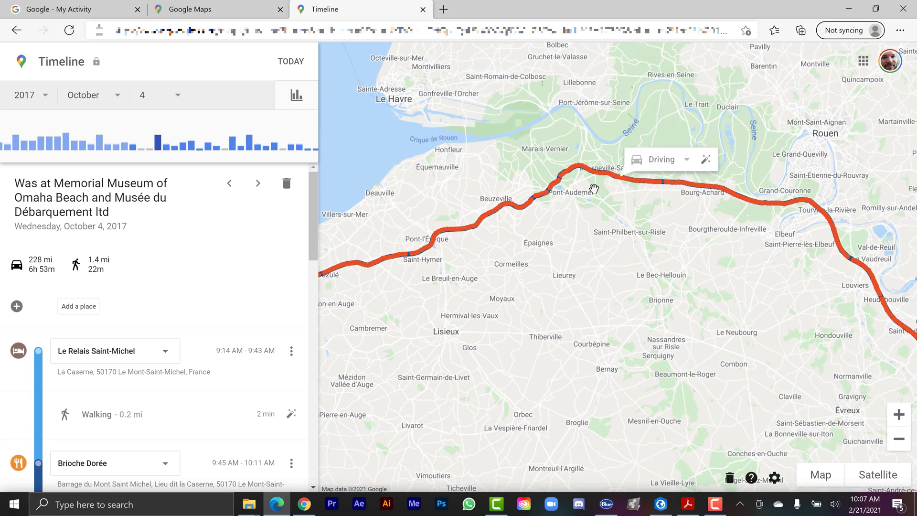
scroll(594, 188, up, 2)
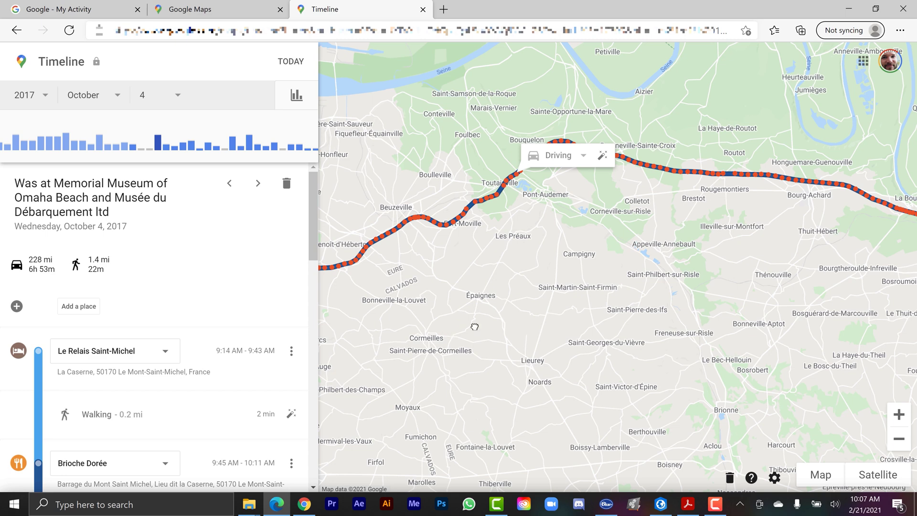
Step: Pan the map over to Saint-Lô and start snapping that driving leg to roads
drag(474, 327, 813, 306)
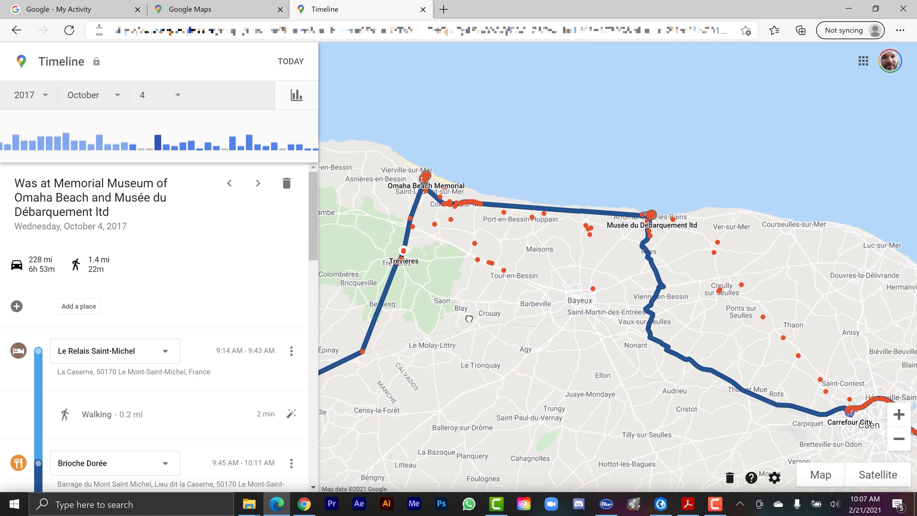
mouse_move(629, 251)
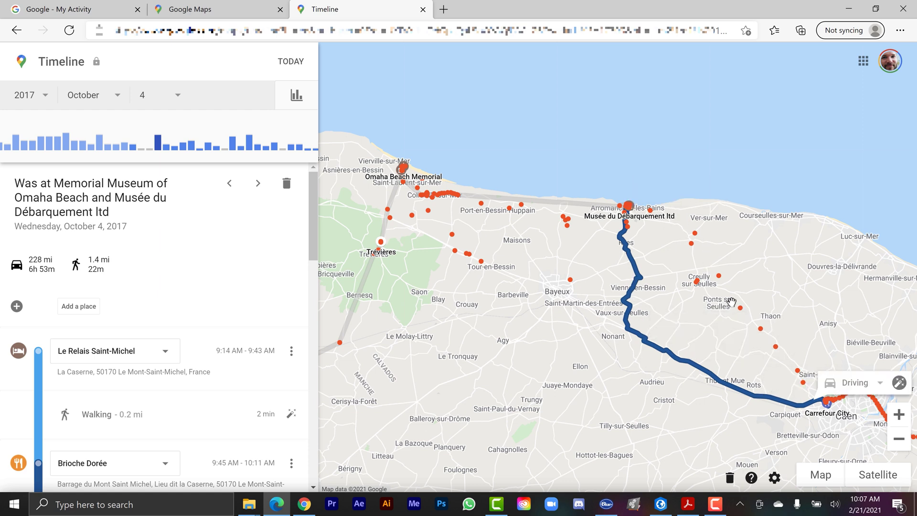
drag(504, 358, 723, 266)
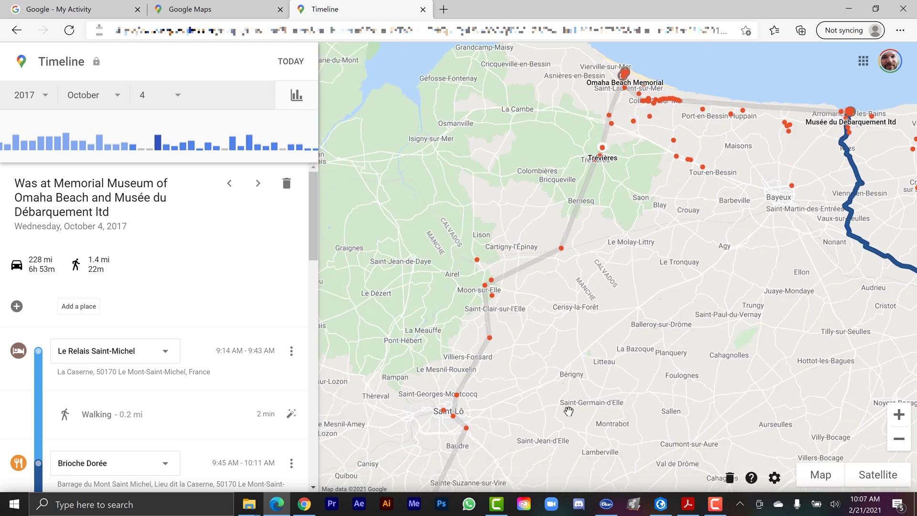
drag(566, 419, 652, 285)
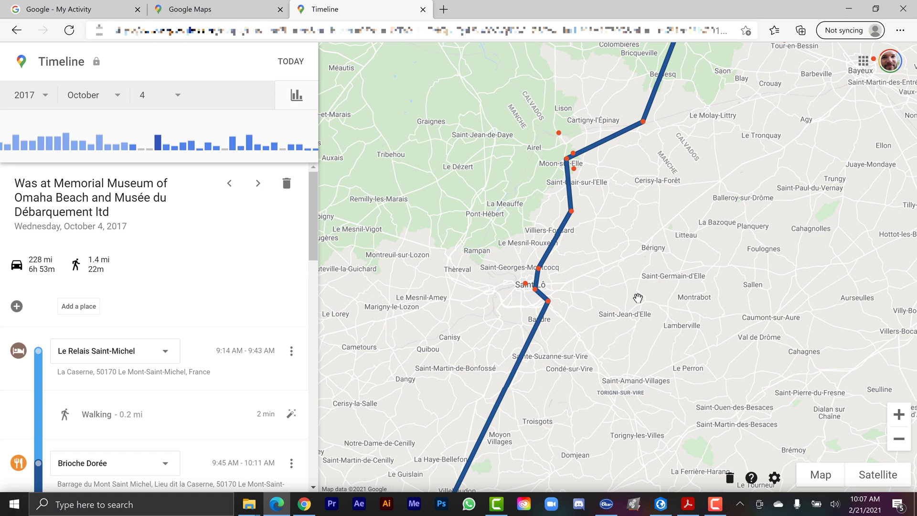
mouse_move(532, 337)
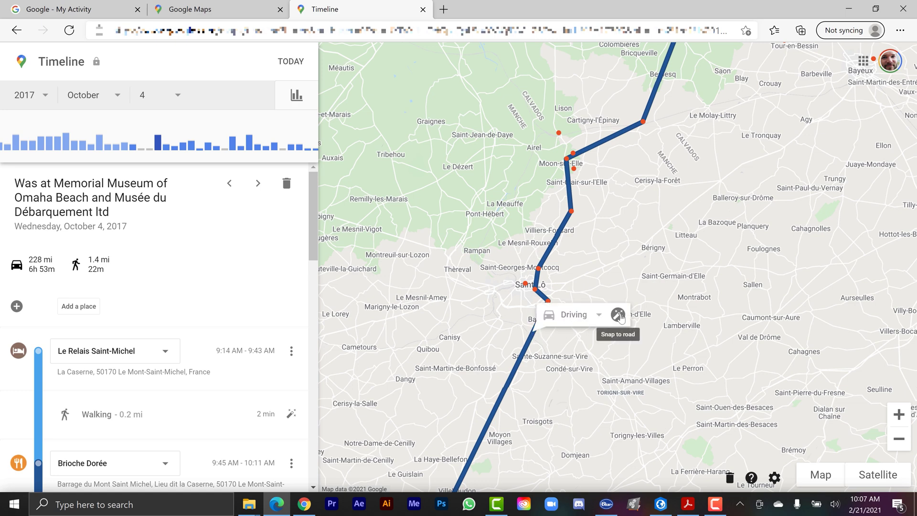
click(618, 315)
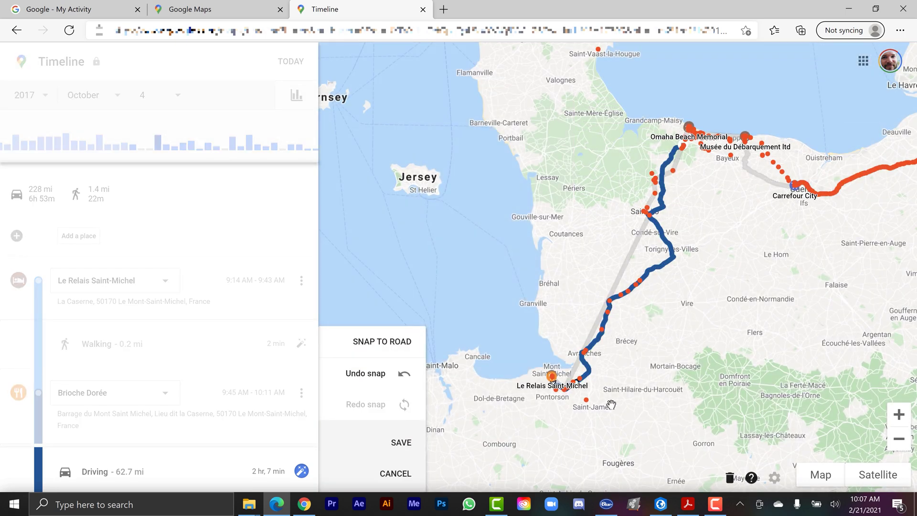
Step: Reroute the 62.7 mi drive west through Saint-Lô and move a route point onto the road to remove the loop
scroll(641, 276, up, 2)
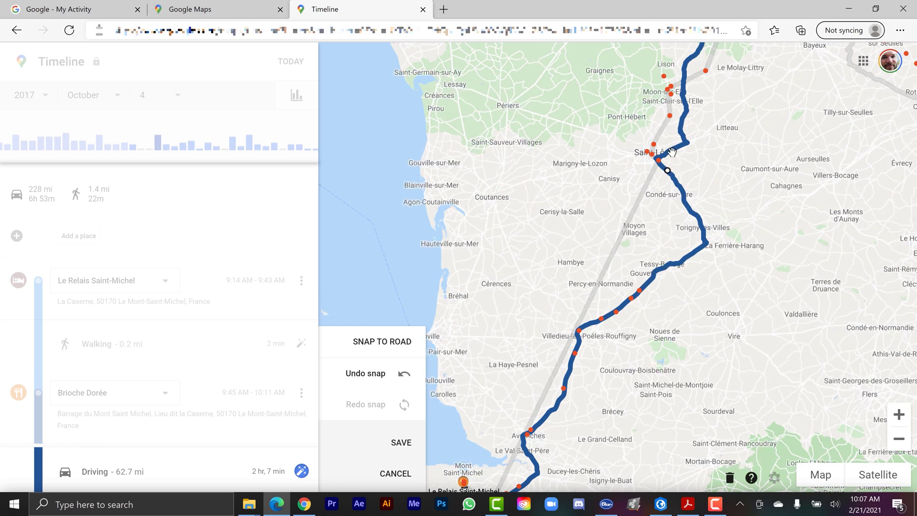
scroll(716, 106, up, 2)
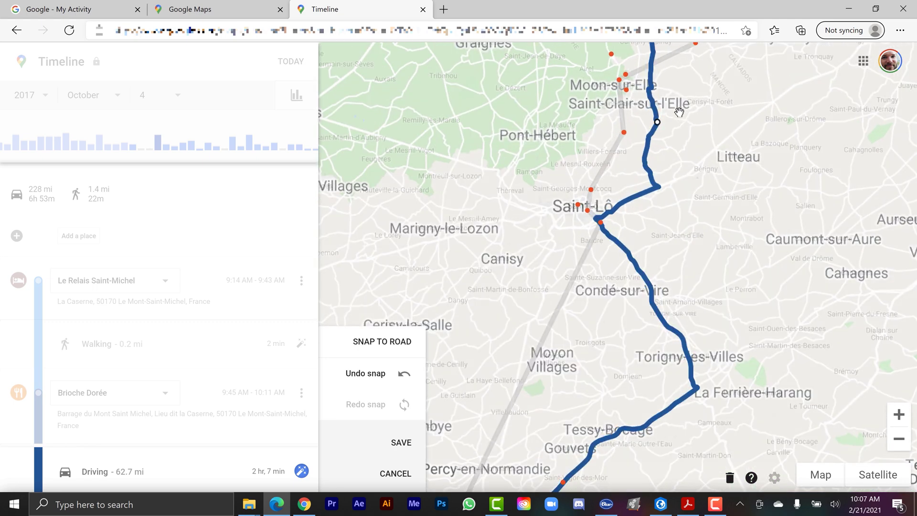
drag(684, 165, 704, 277)
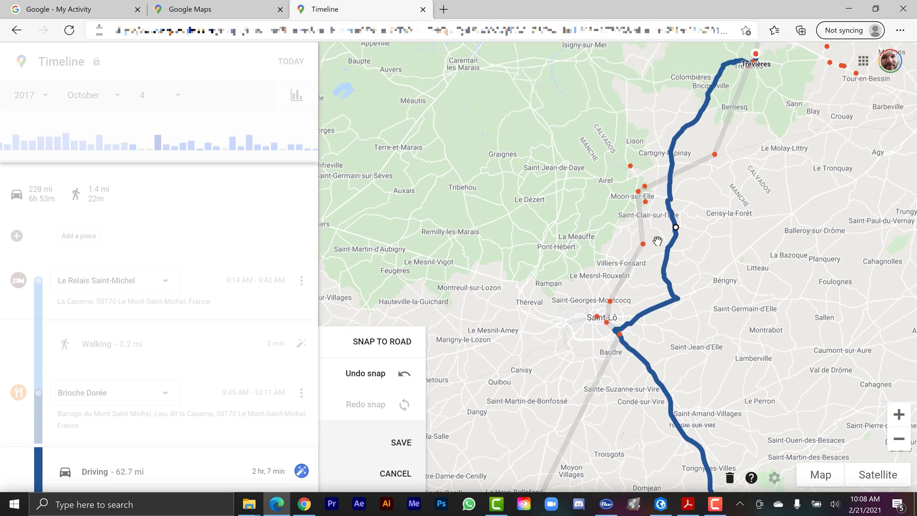
drag(638, 319, 605, 323)
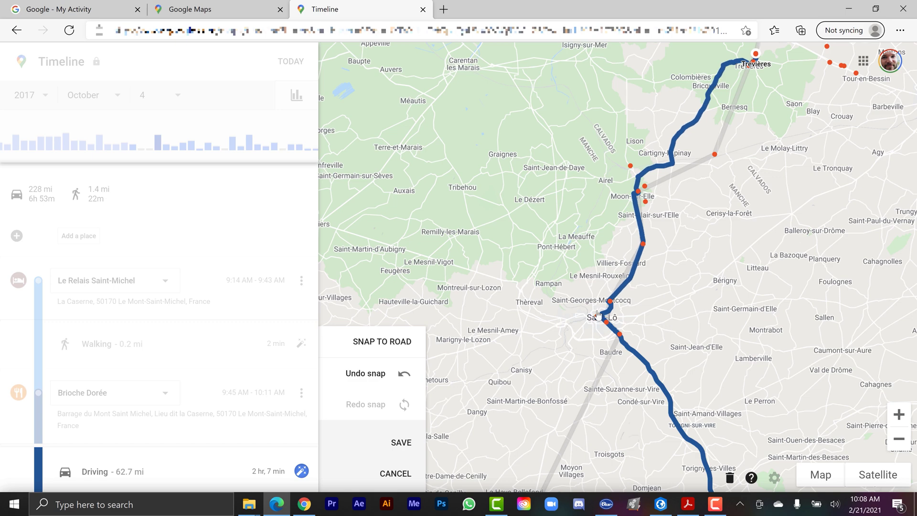
scroll(598, 315, up, 3)
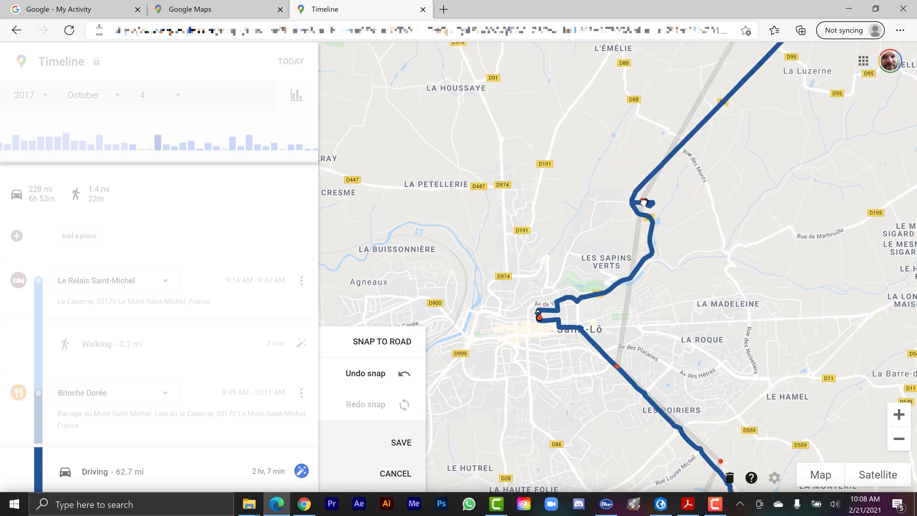
drag(642, 203, 689, 114)
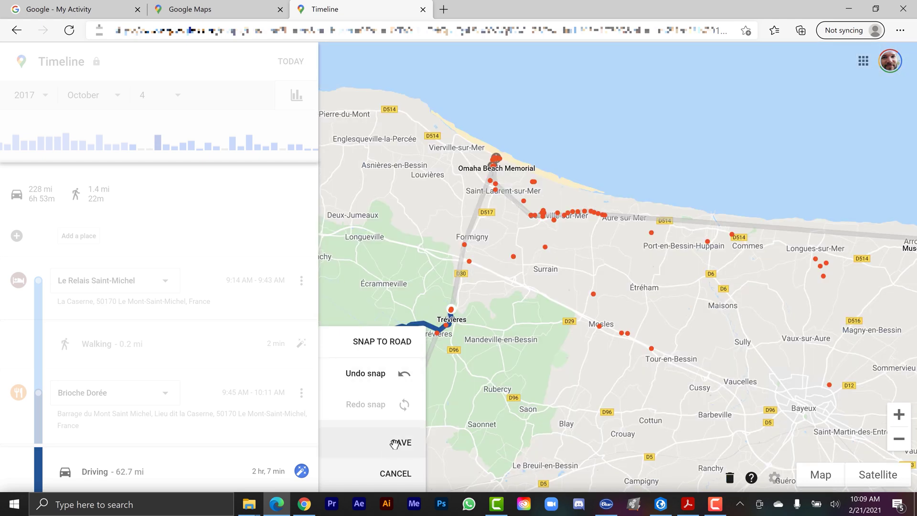
Step: Save the snapped drive, cancel snapping on the coastal leg, and show raw data again
click(394, 443)
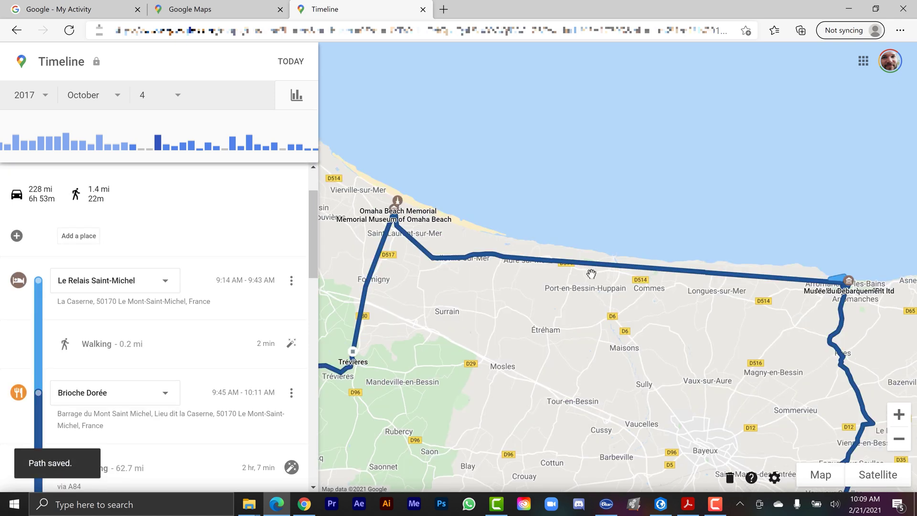
click(679, 246)
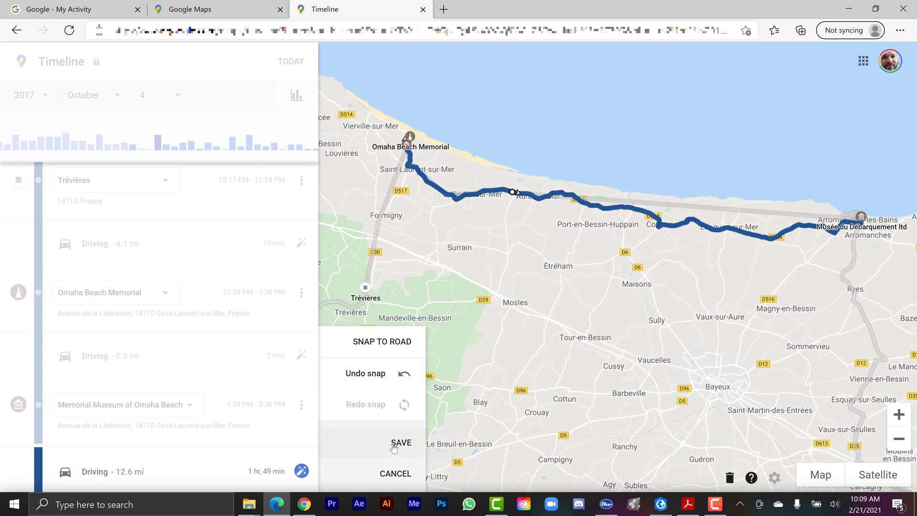
click(396, 473)
click(774, 477)
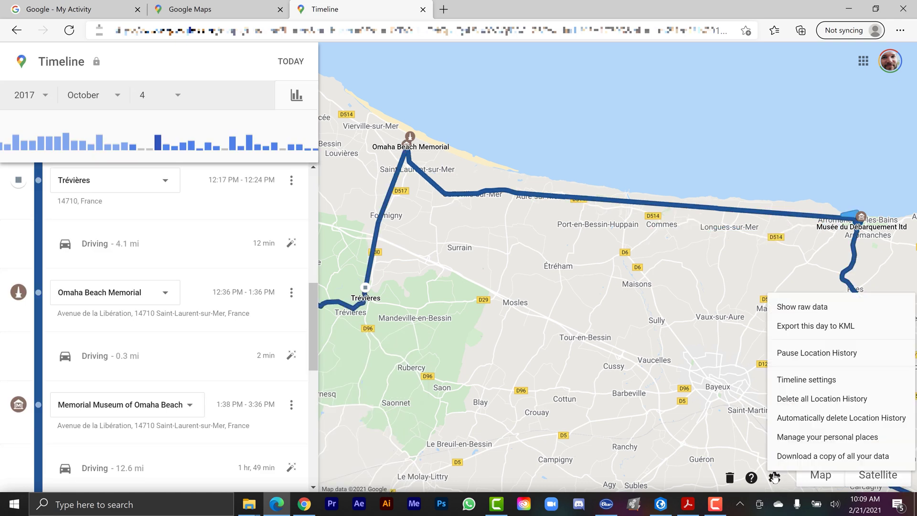
click(809, 306)
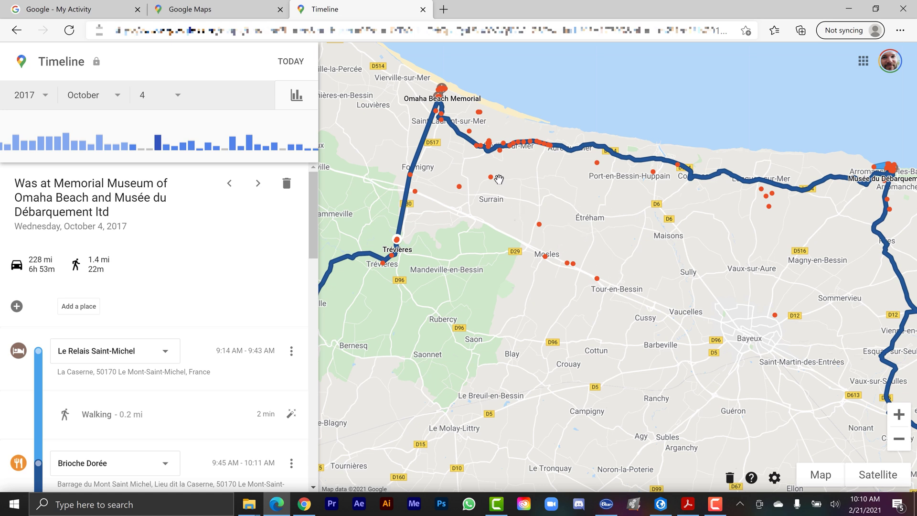
Step: Pan the map past Crépon and Creully to centre the Arromanches walking paths
mouse_move(541, 230)
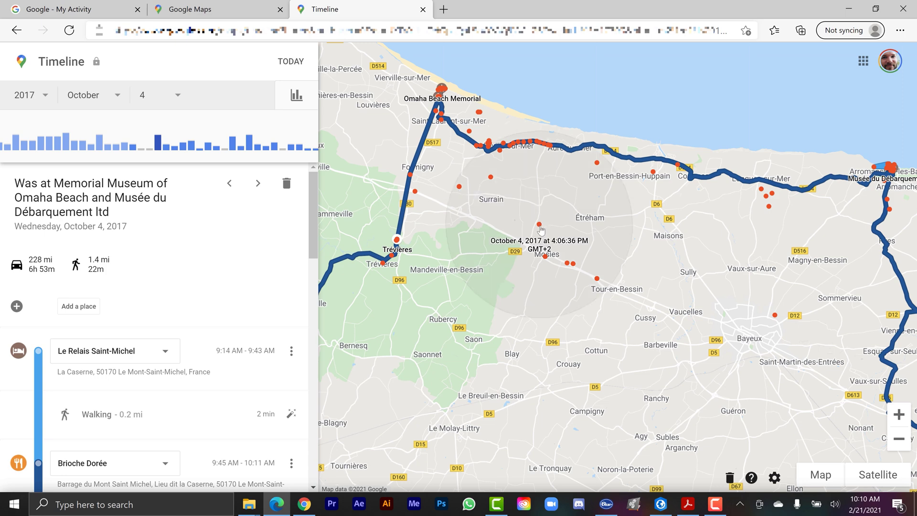
drag(762, 236, 601, 240)
drag(812, 363, 616, 324)
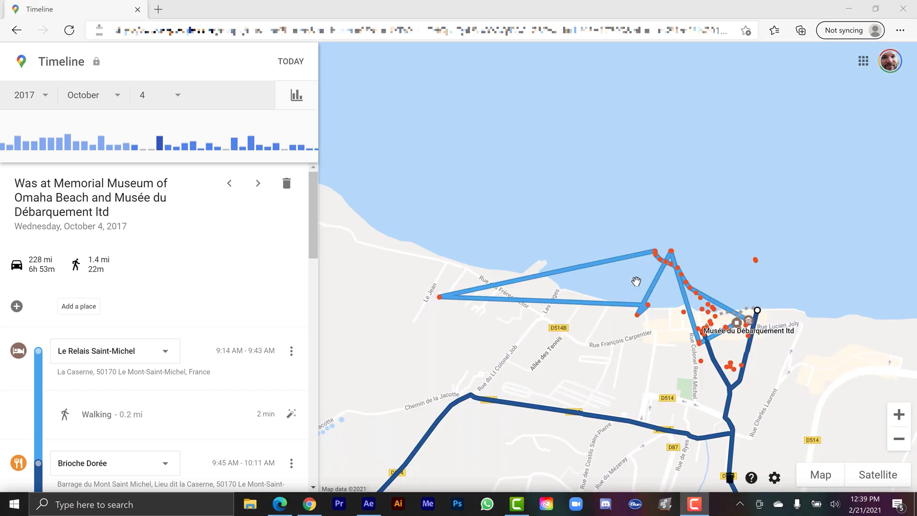
mouse_move(684, 272)
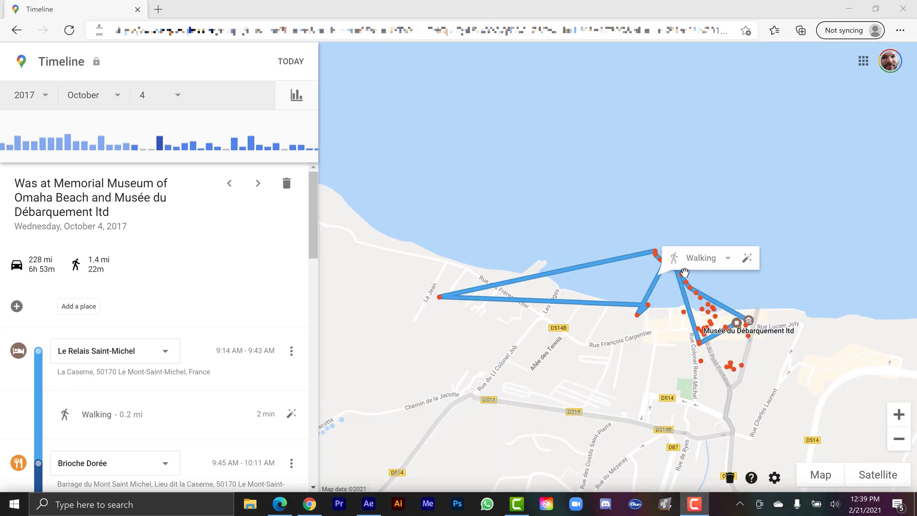
drag(777, 202, 716, 245)
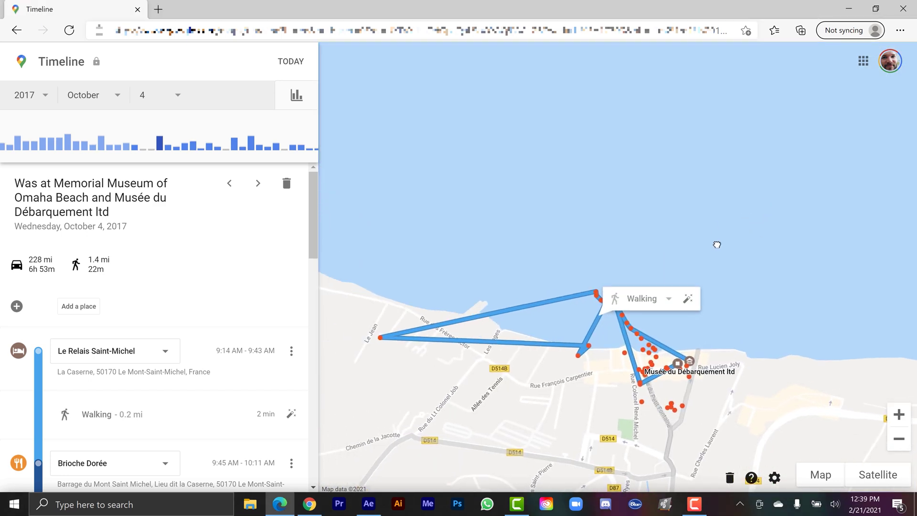
Step: Inspect the driving path near the museum and the seafront walking paths, then deselect them
click(657, 401)
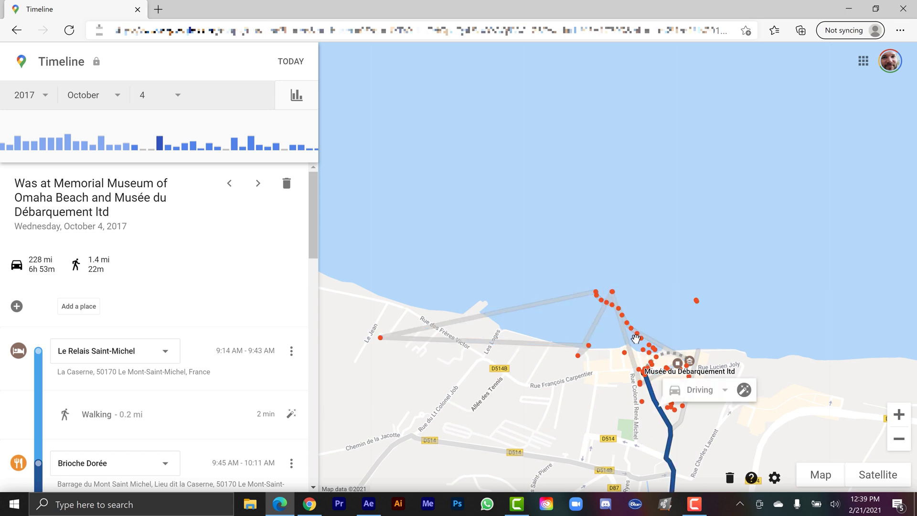
click(635, 339)
click(626, 329)
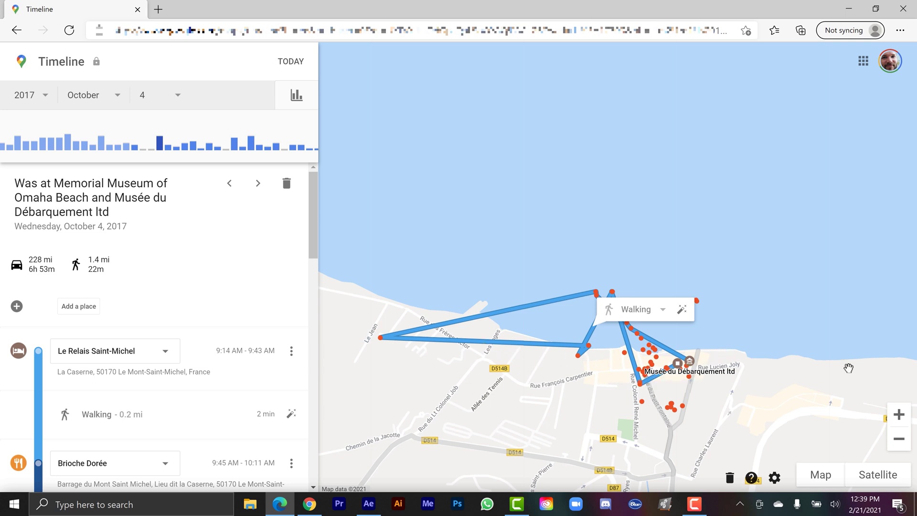
click(848, 368)
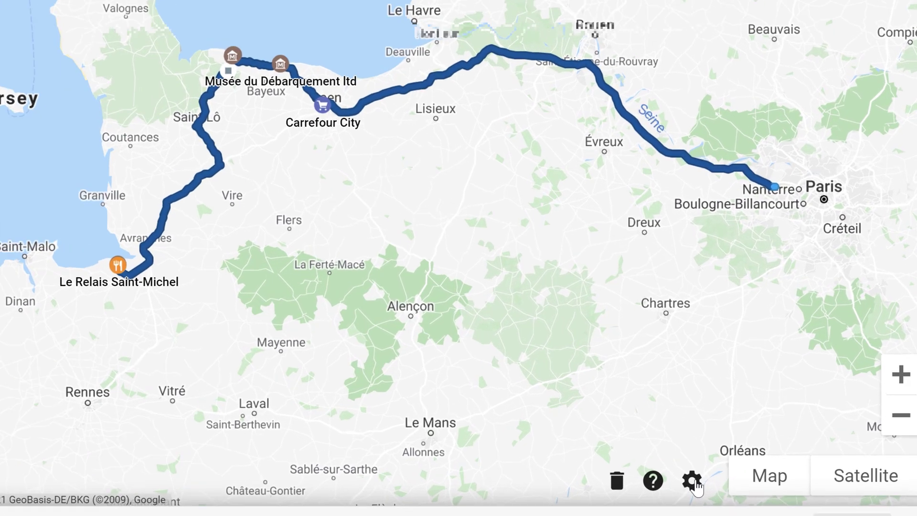
Step: Open the Timeline settings gear menu with the option to export this day to KML
click(774, 450)
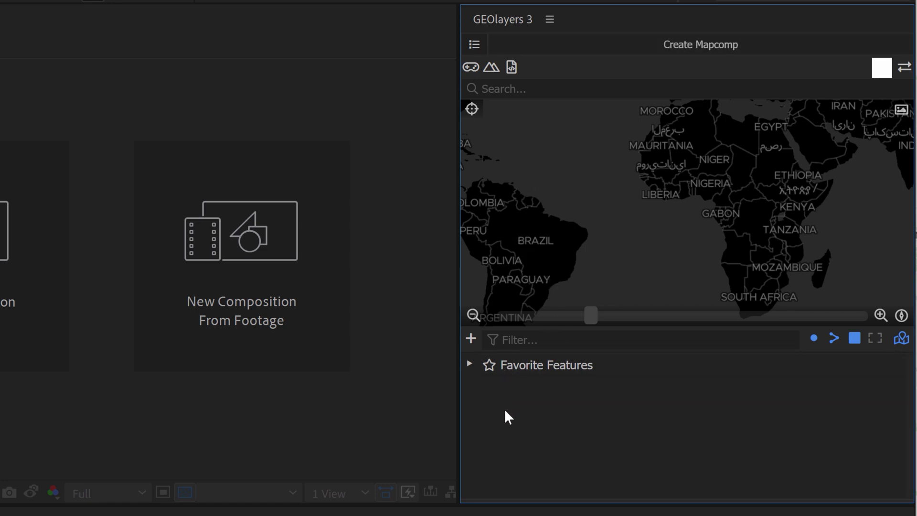
Step: Import history-2017-10-04.kml as map features and expand its list of places
click(471, 339)
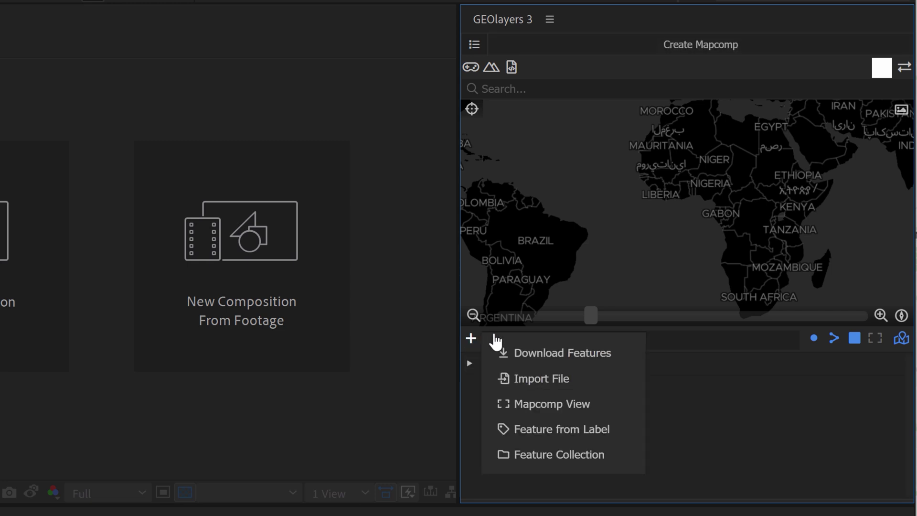
click(561, 379)
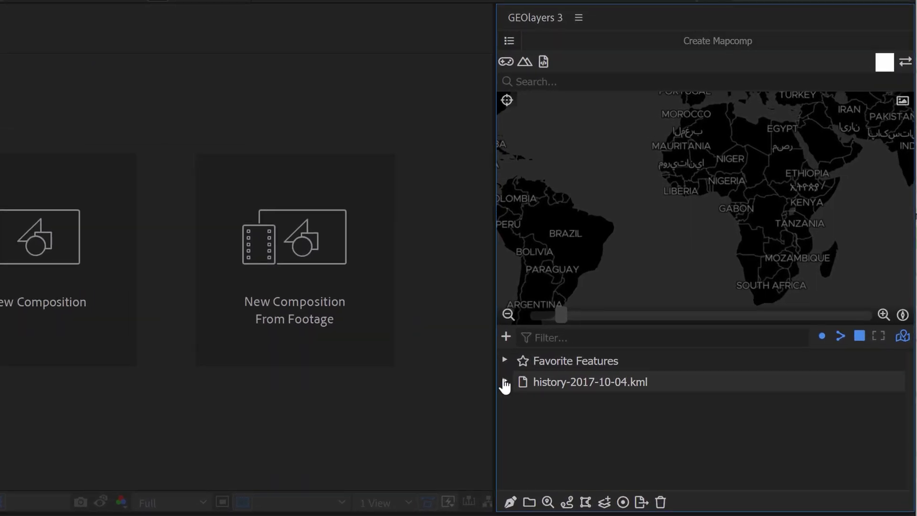
click(504, 382)
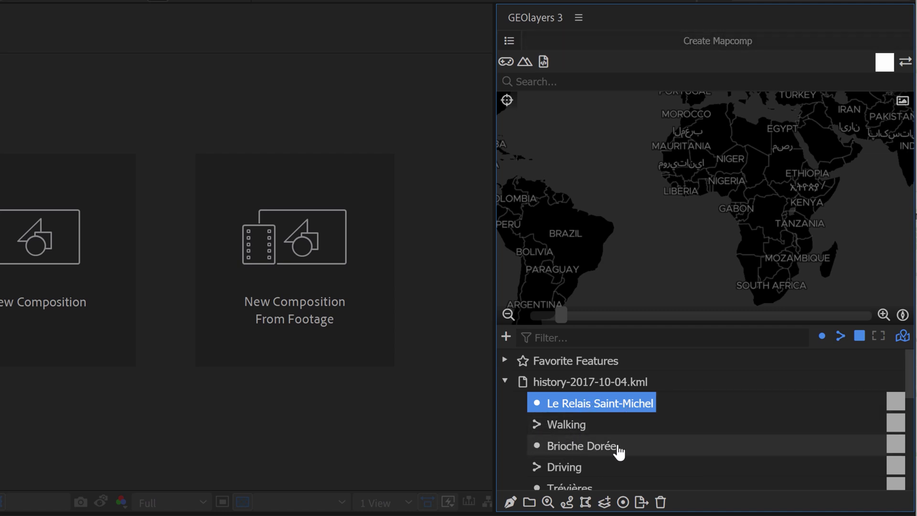
scroll(604, 454, down, 1)
scroll(597, 444, down, 4)
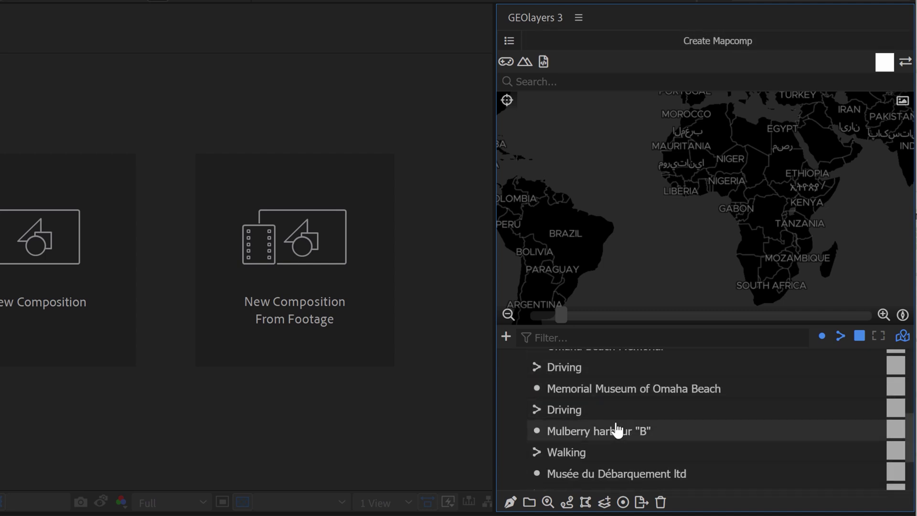
scroll(709, 410, down, 2)
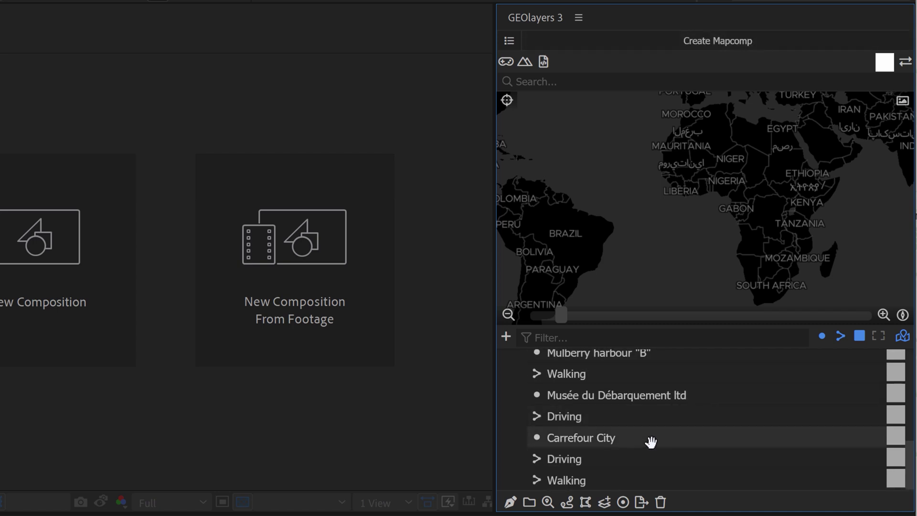
Step: Locate Musée du Débarquement, zoom out to the Arromanches coastline, then show the whole KML track
click(609, 398)
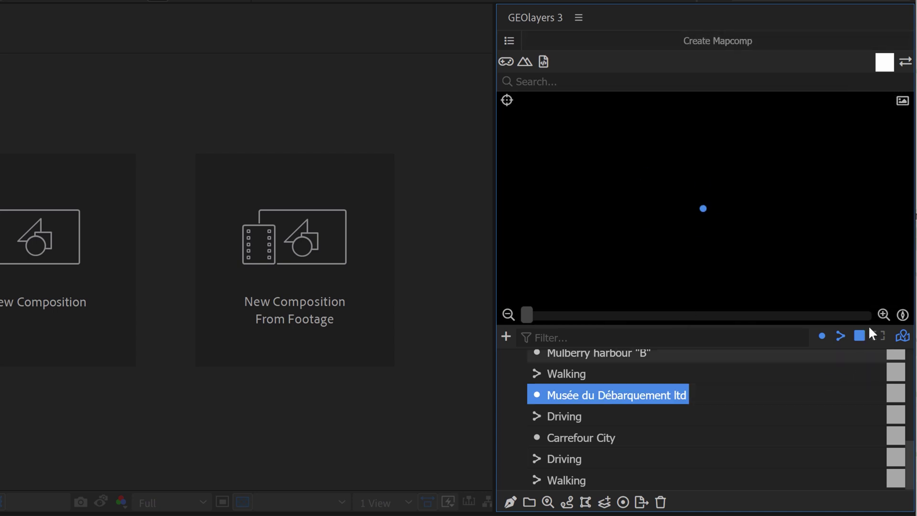
click(507, 315)
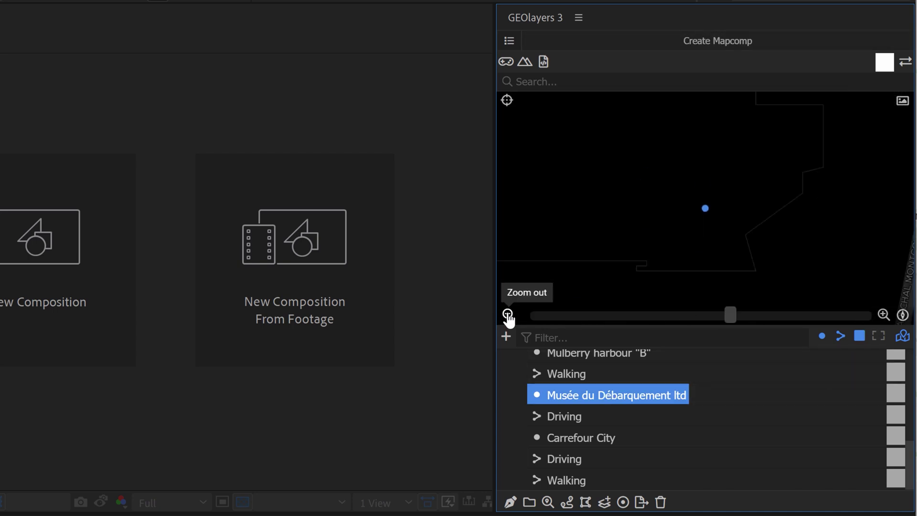
click(507, 315)
scroll(607, 403, up, 10)
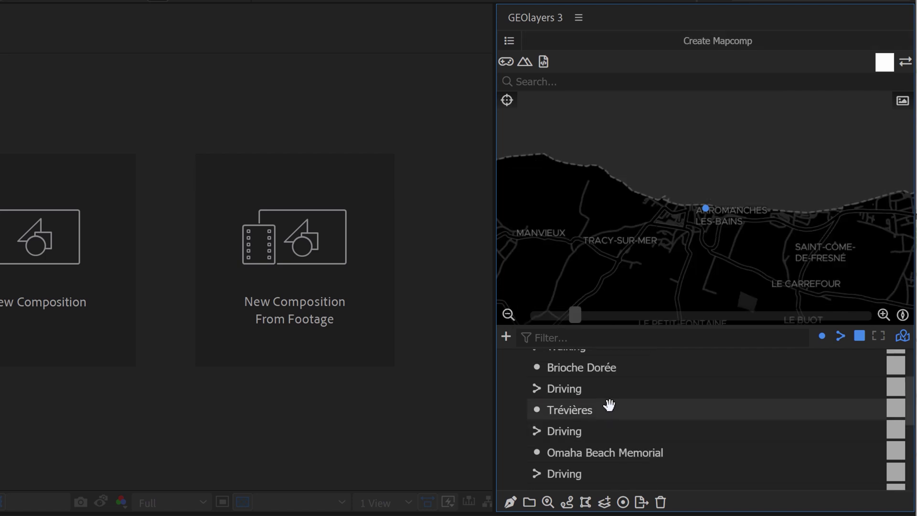
click(590, 382)
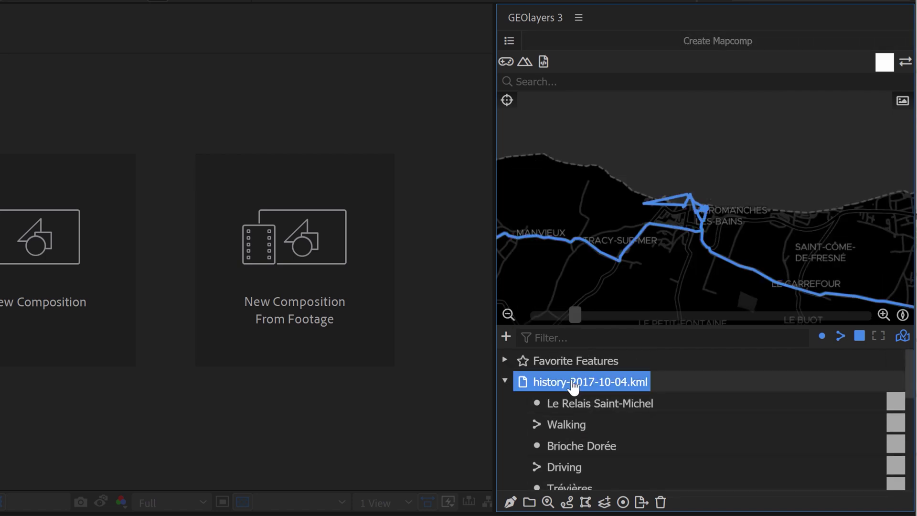
Step: Zoom the GEOlayers preview to fit the entire history-2017-10-04.kml route, Cotentin to Paris
double_click(573, 382)
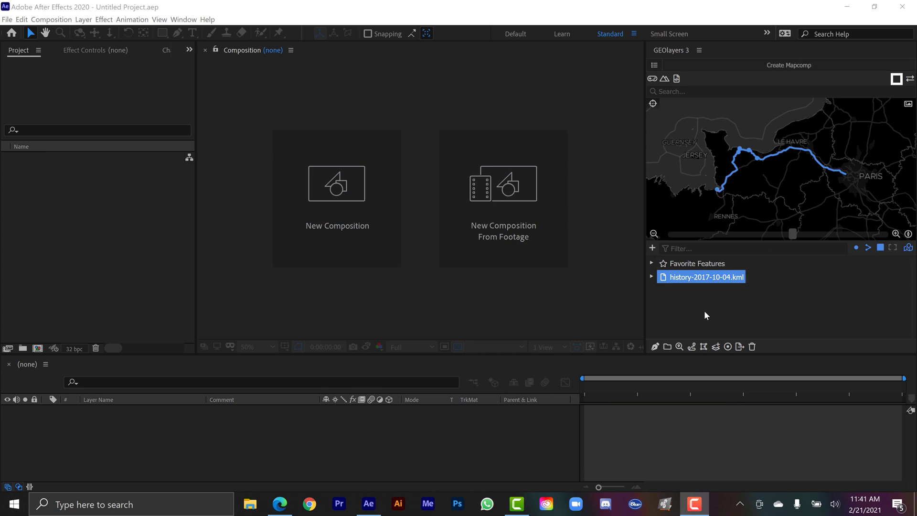
Step: Create the Normandy Mapcomp at 3840×2160 and 30 fps with a chosen map style
click(774, 72)
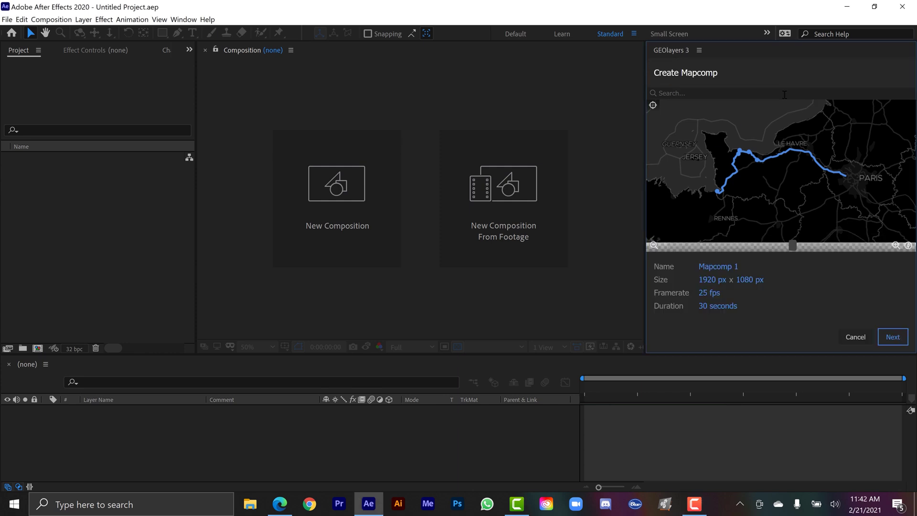
click(711, 280)
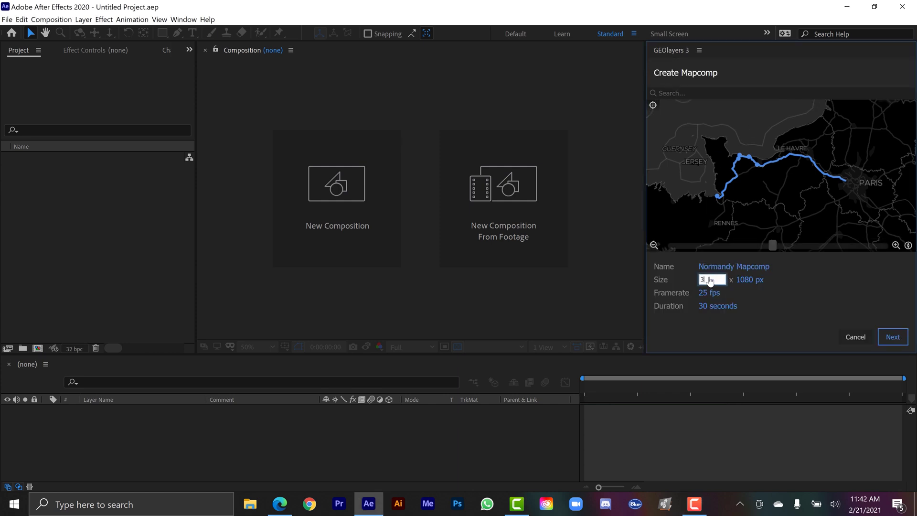
key(Tab)
text(2)
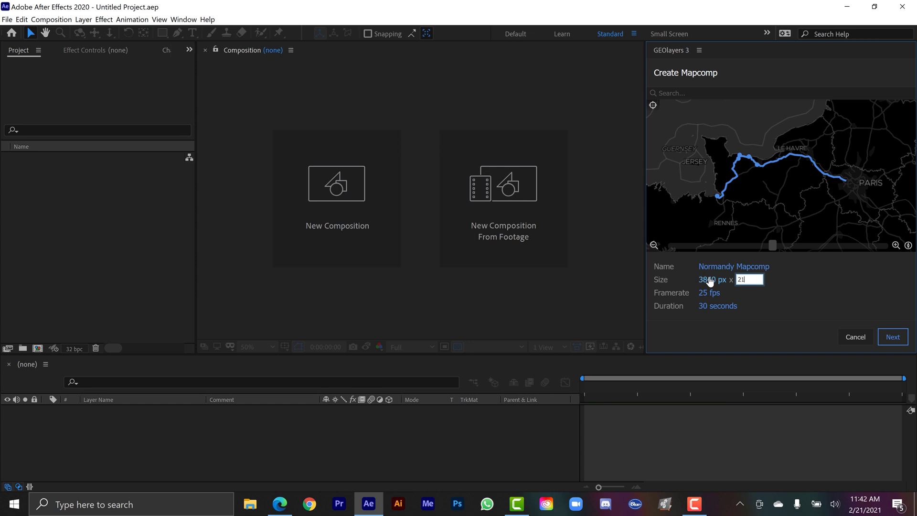
key(Tab)
text(30)
key(Tab)
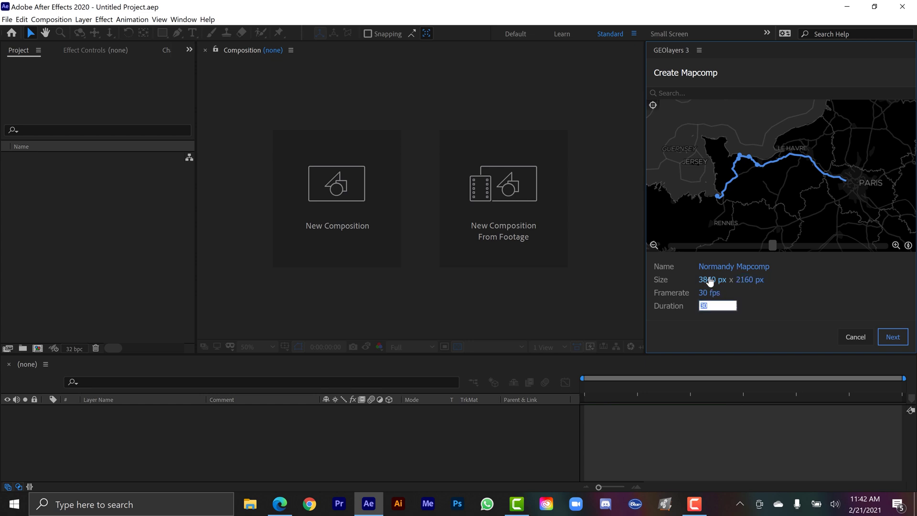
key(Return)
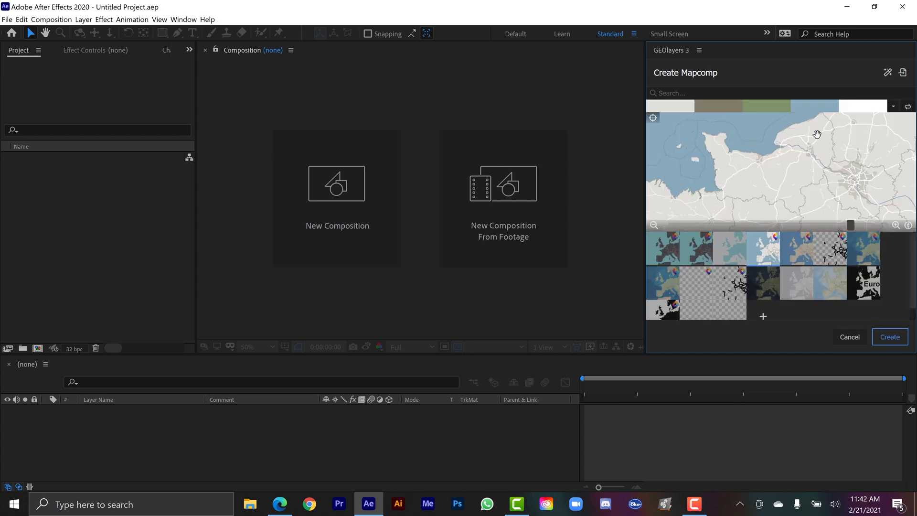
click(884, 337)
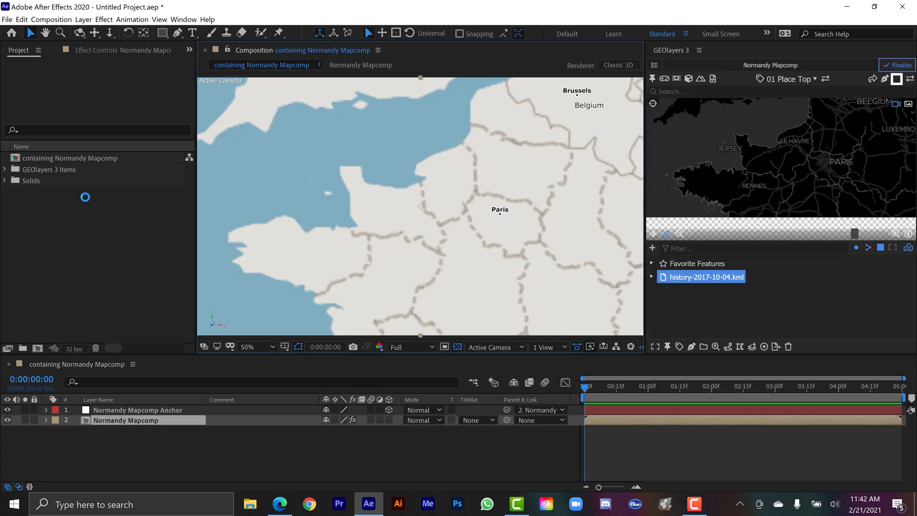
Step: Finalize Normandy Mapcomp, confirm the Finalization dialog, and return to editing its features
click(897, 68)
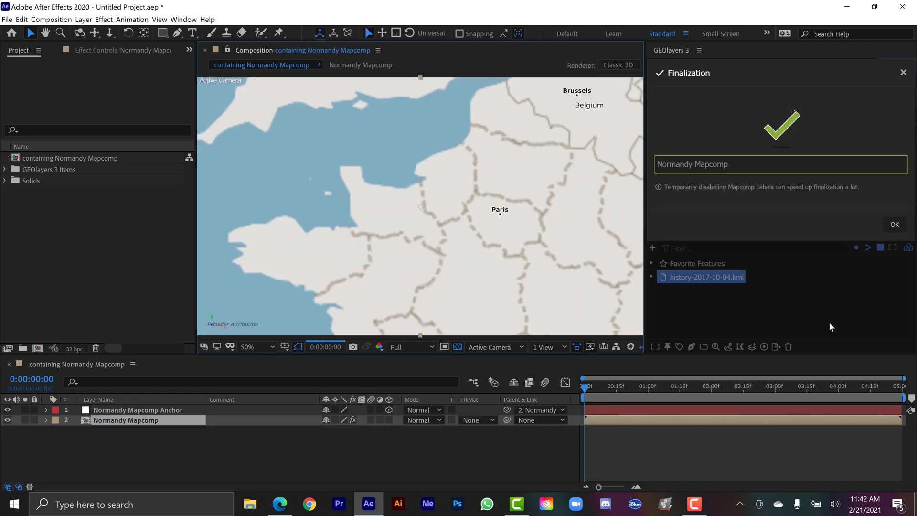
click(894, 225)
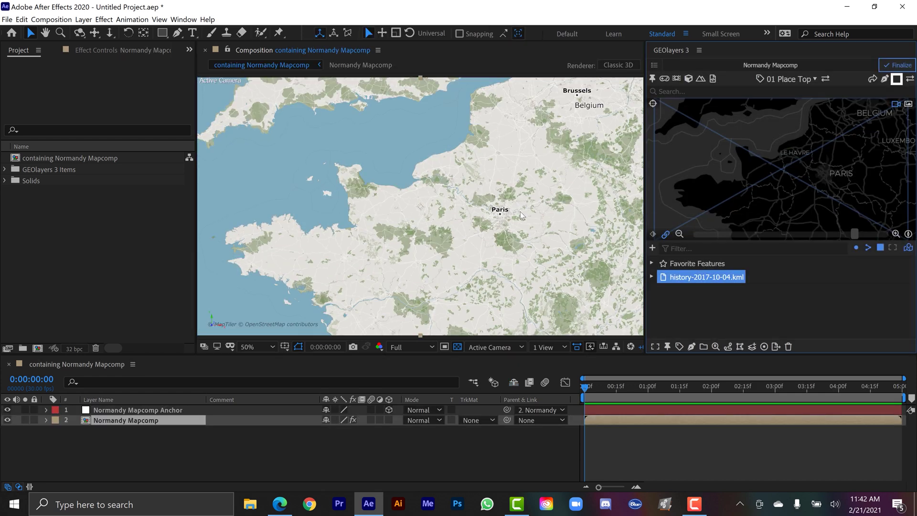
click(654, 65)
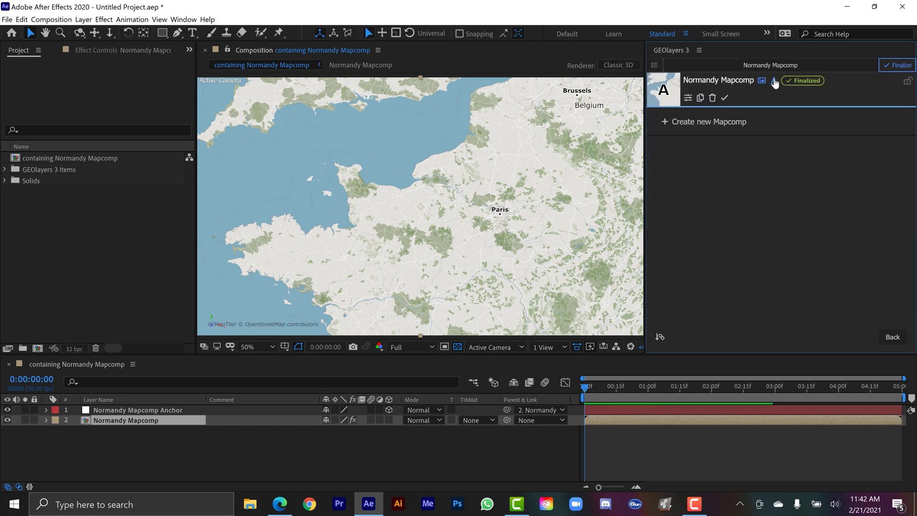
click(778, 99)
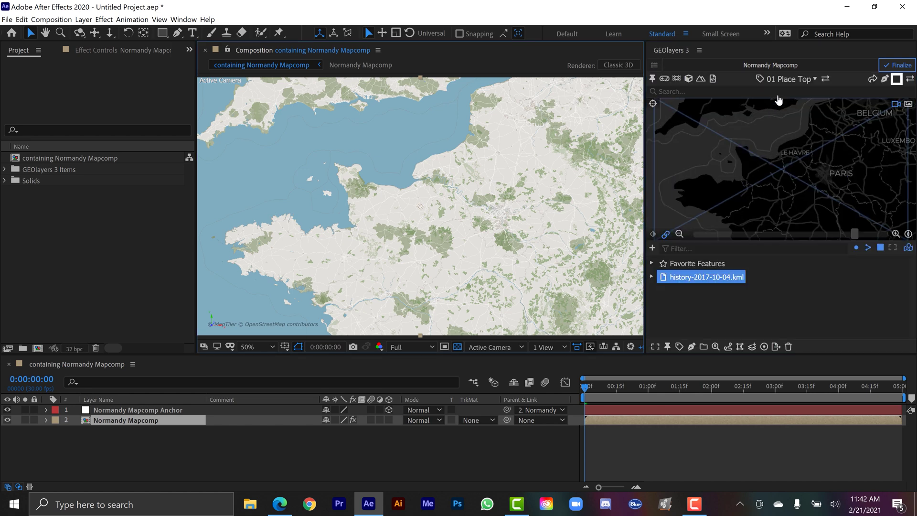
Step: Select all the Driving legs in the KML and merge them into one feature
click(651, 277)
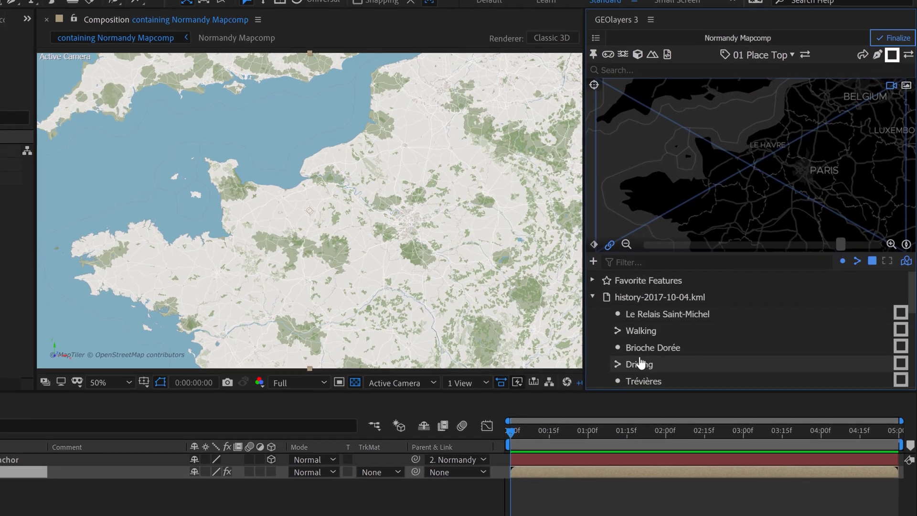
click(640, 364)
scroll(640, 356, down, 3)
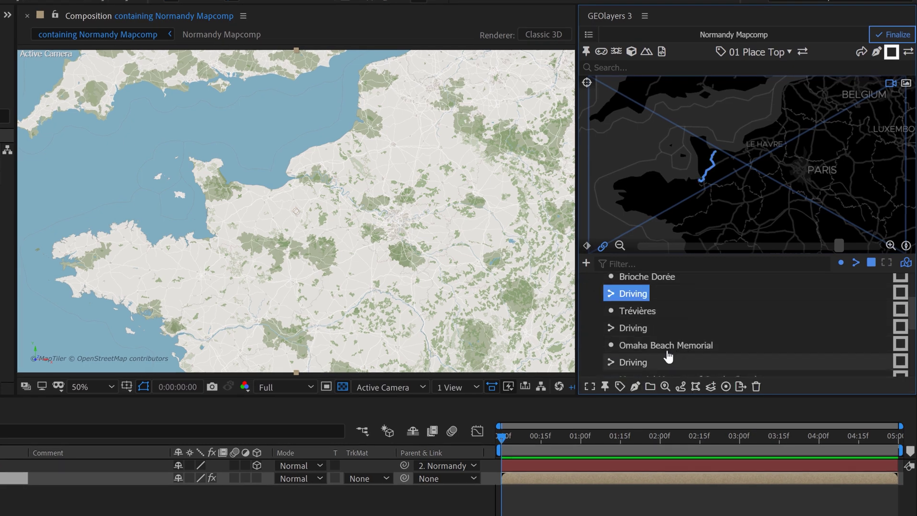
click(639, 330)
click(638, 364)
scroll(643, 337, down, 2)
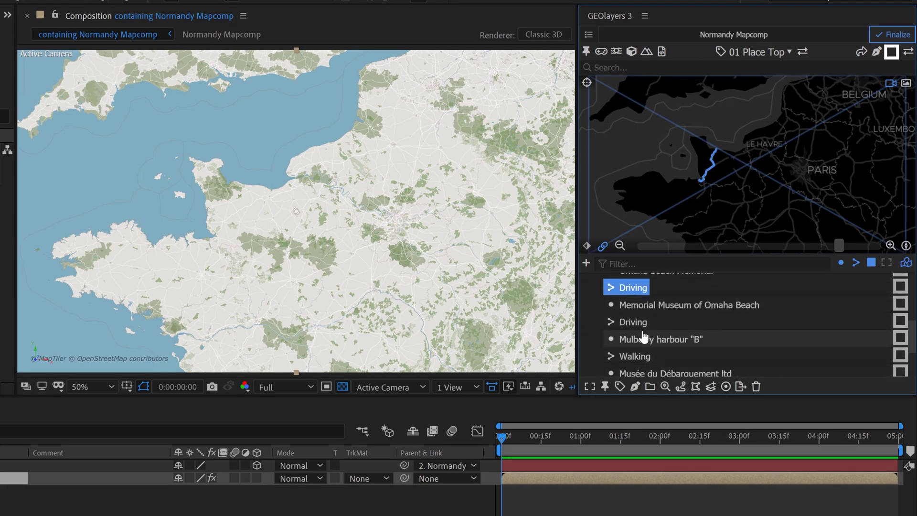
ctrl+click(635, 321)
scroll(647, 352, down, 3)
ctrl+click(635, 317)
ctrl+click(635, 351)
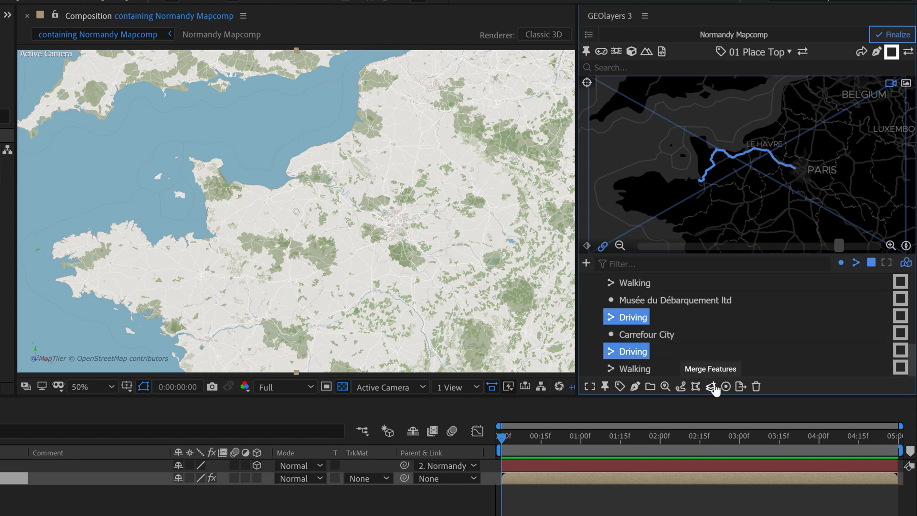
click(713, 388)
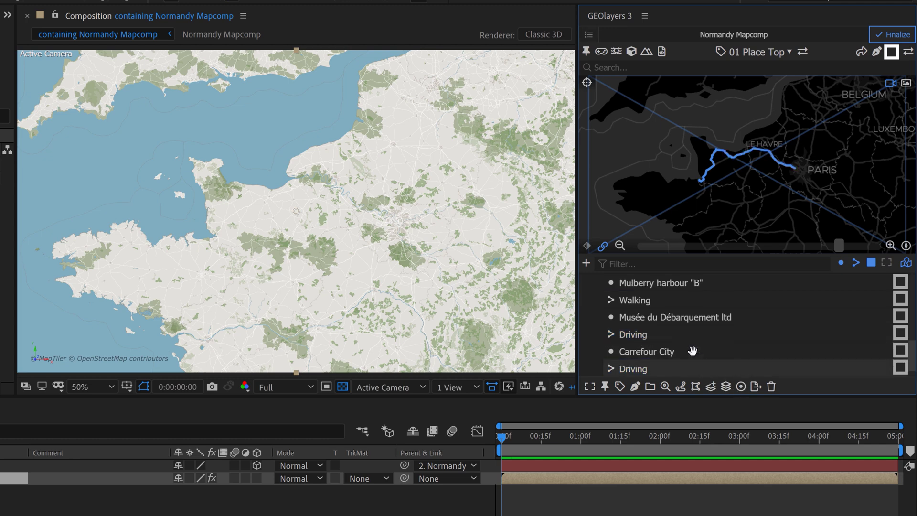
Step: Rename the merged feature to 'Full Route' and add a new shape layer style
scroll(666, 344, down, 2)
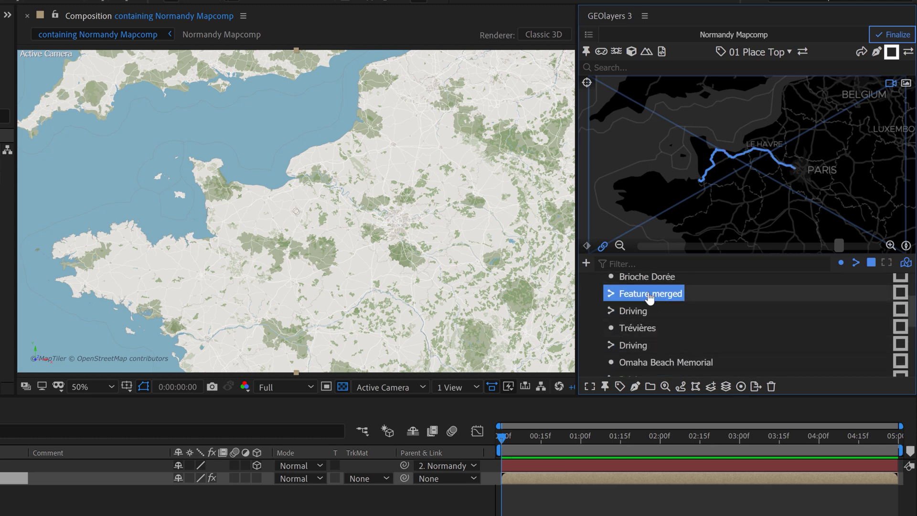
double_click(649, 296)
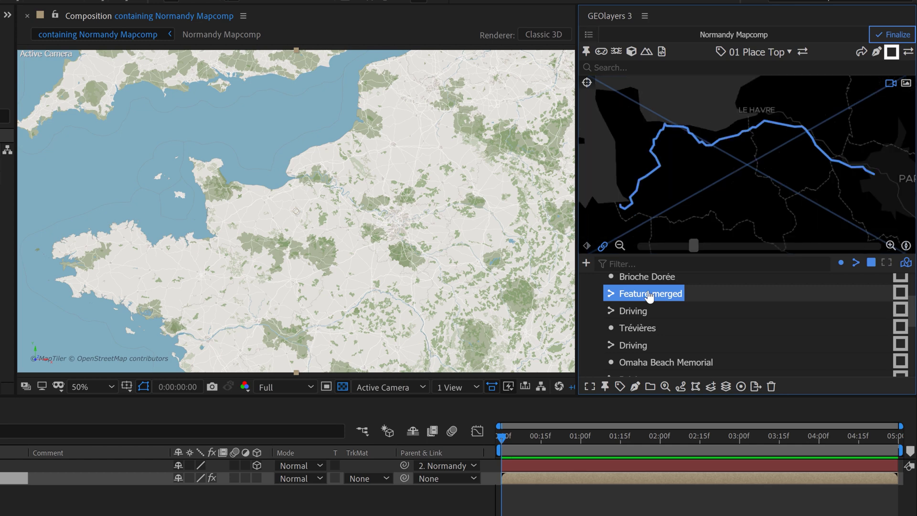
text(Full Ro)
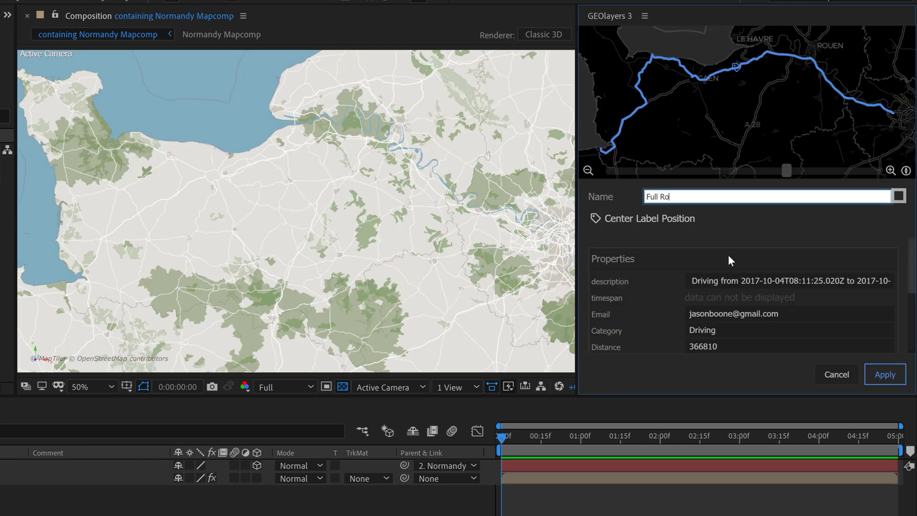
text(ute)
key(Return)
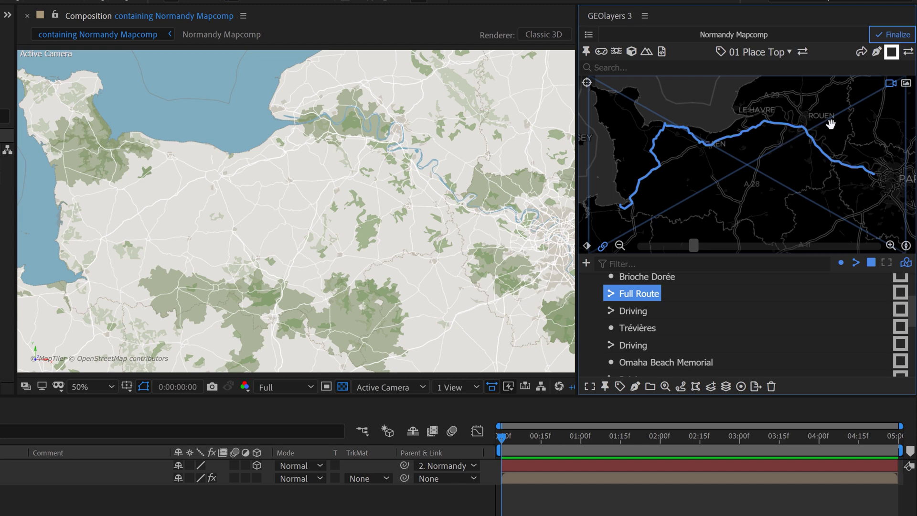
click(891, 52)
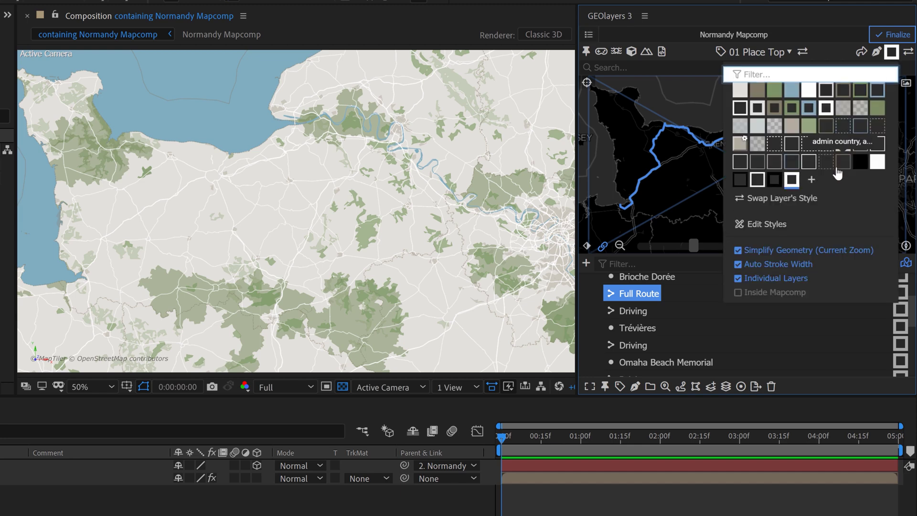
click(810, 180)
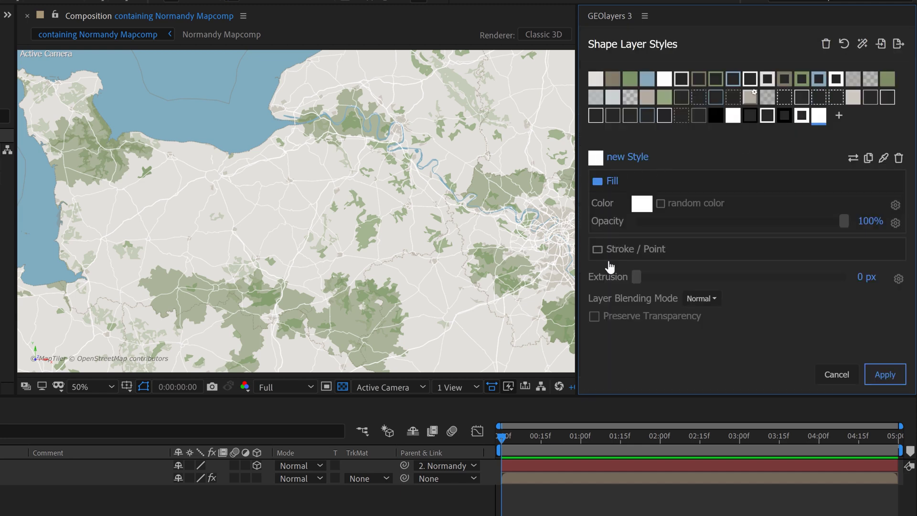
Step: Define a style named 'Pa' with a red 15 px stroke and no fill
click(597, 250)
click(647, 272)
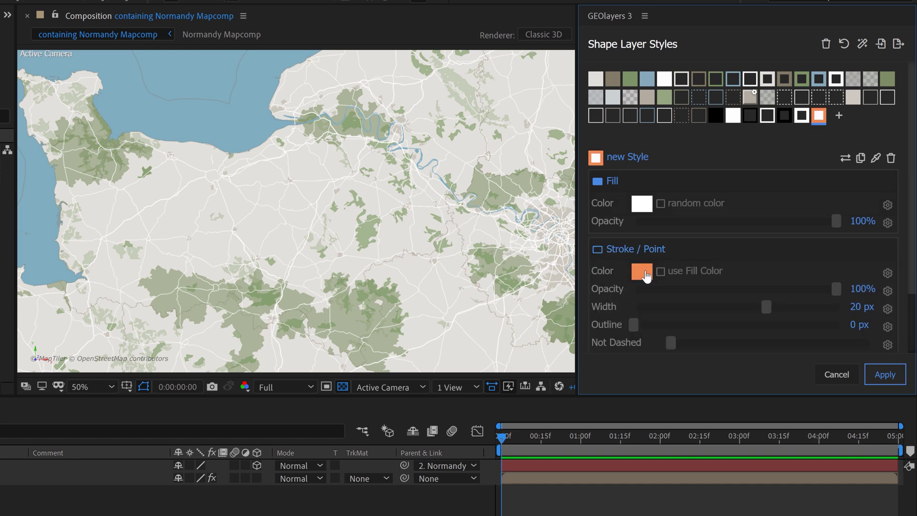
click(644, 275)
drag(717, 148, 711, 139)
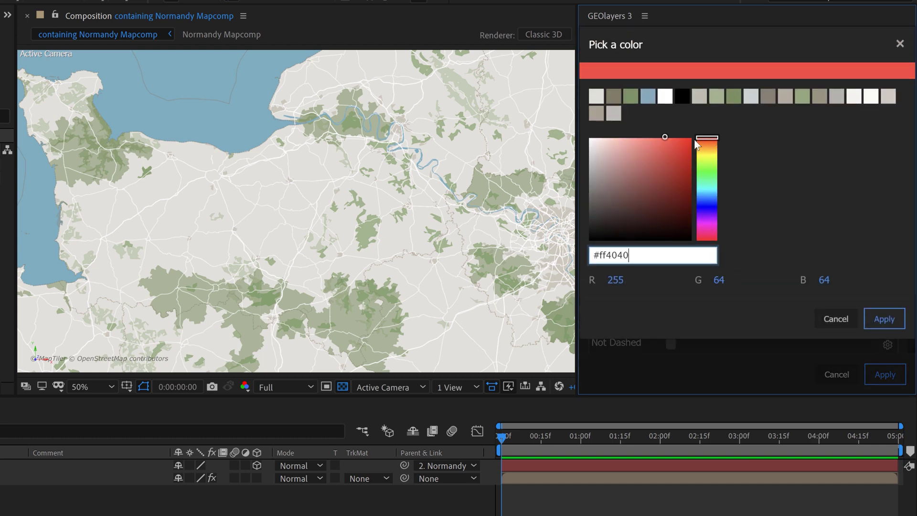
click(686, 145)
click(884, 319)
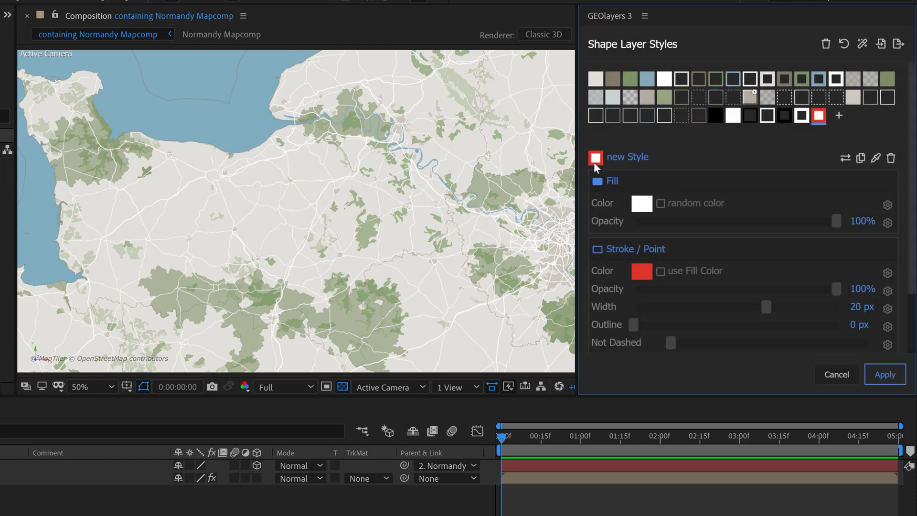
click(598, 181)
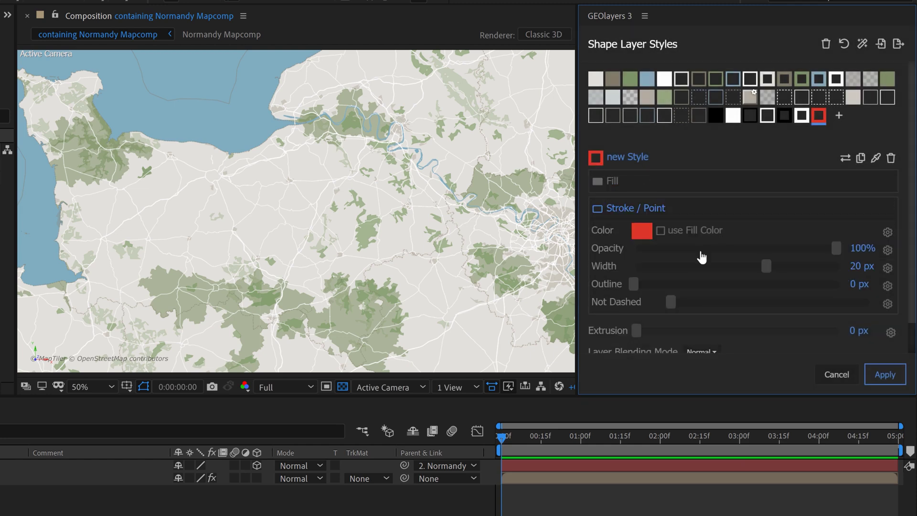
click(861, 270)
text(15)
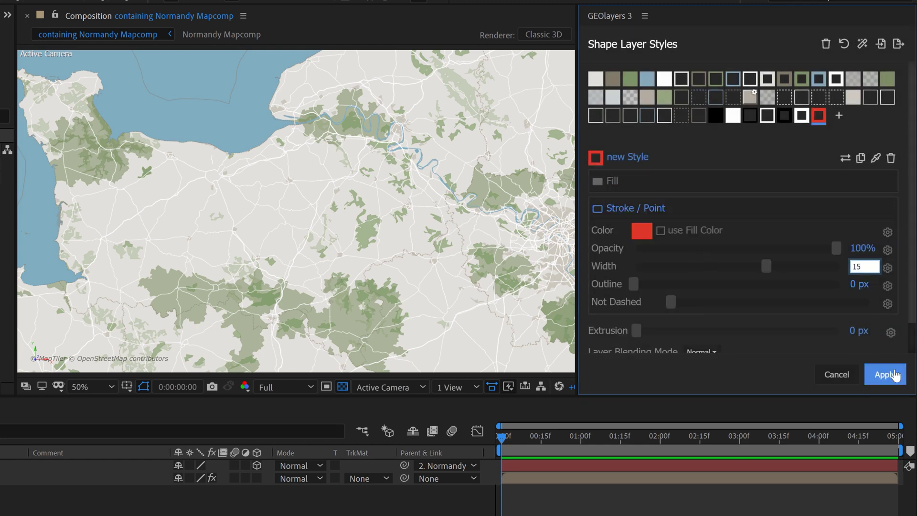
click(632, 161)
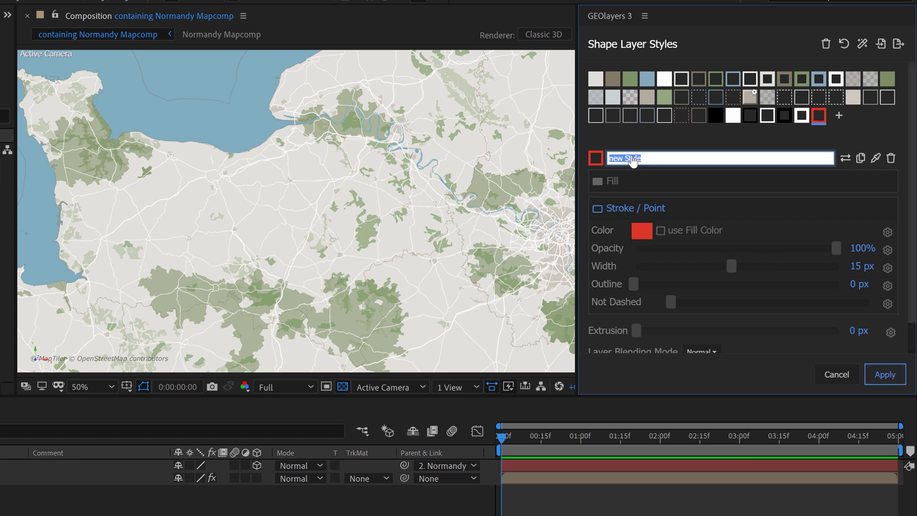
text(Path)
click(885, 374)
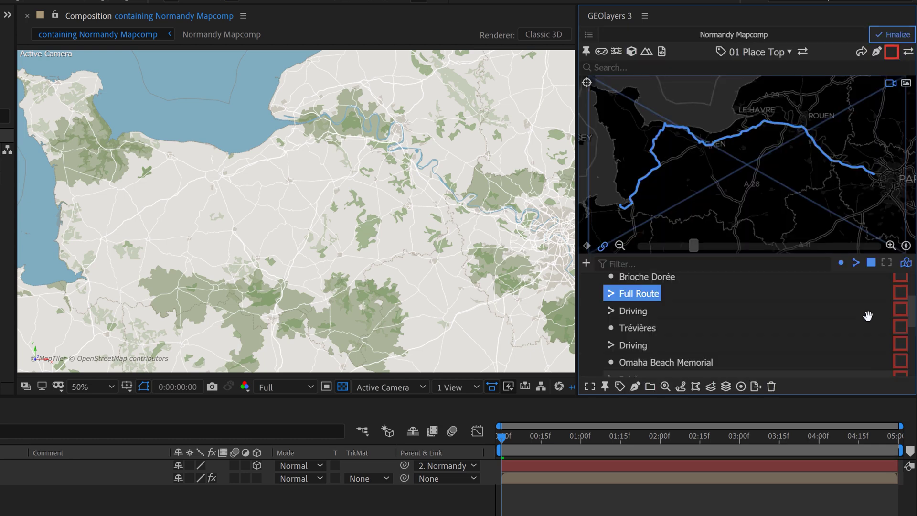
Step: Draw the Full Route feature onto the Normandy map and deselect the new layer
click(634, 387)
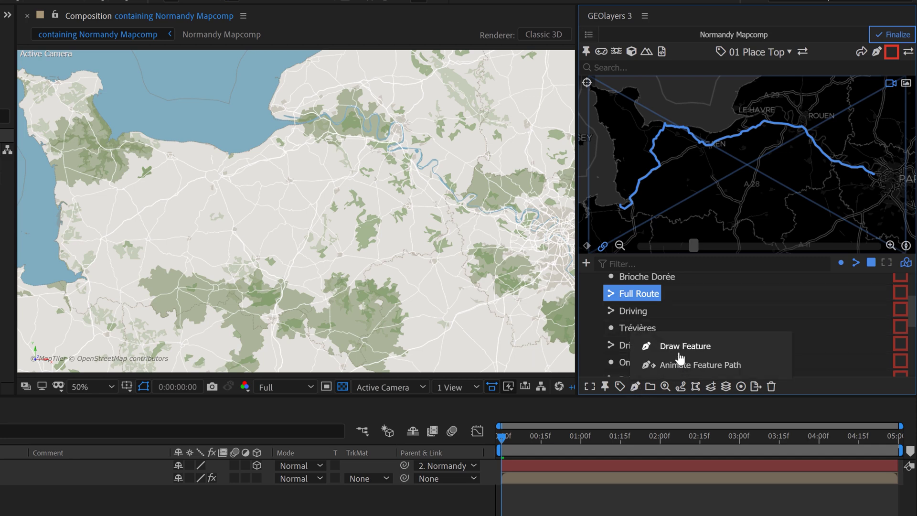
click(678, 347)
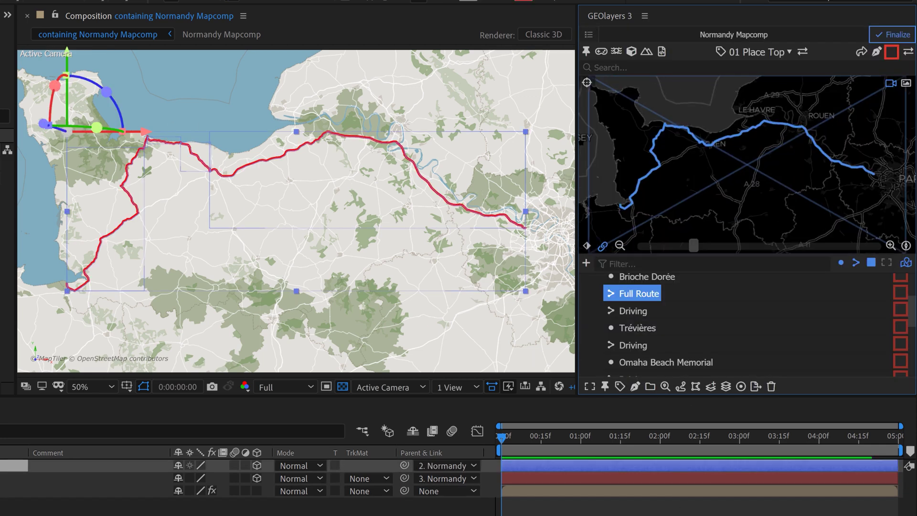
key(F2)
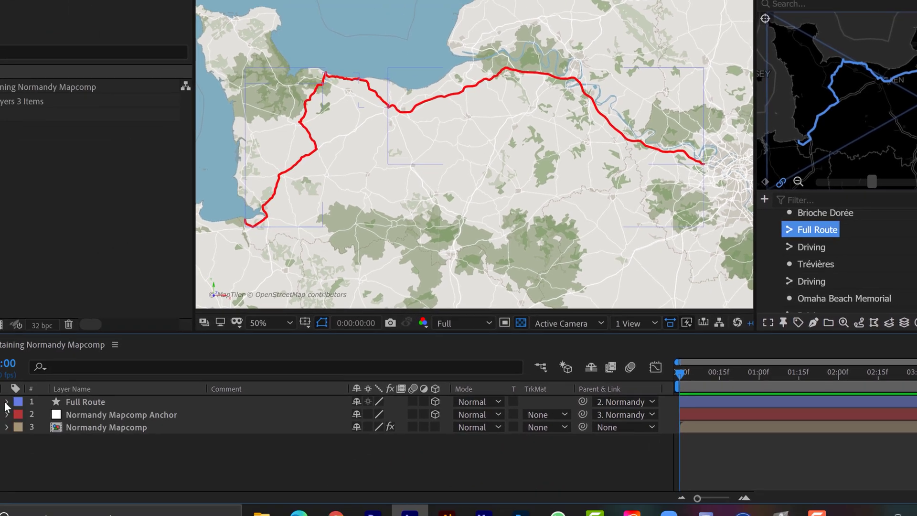
Step: Add Trim Paths to Full Route, keyframing End at 100% at 4:00 and 0% at 0:00
click(0, 465)
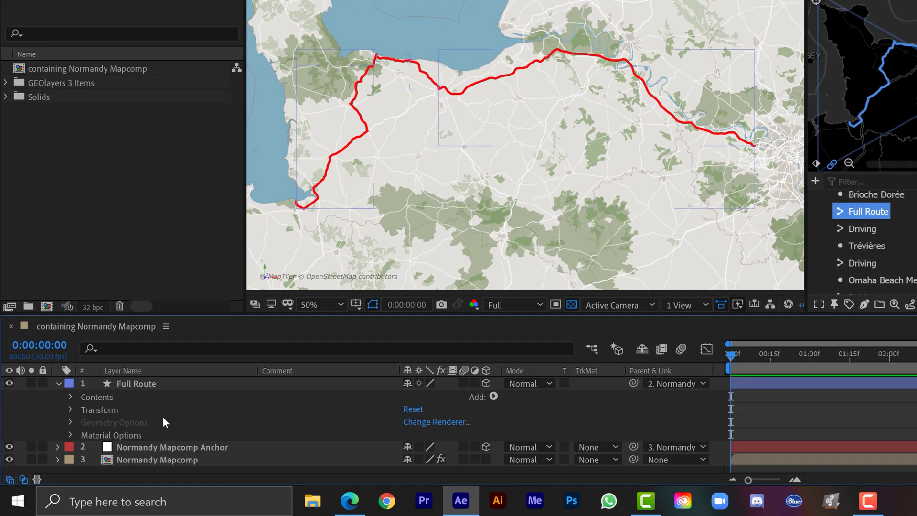
click(494, 396)
click(259, 301)
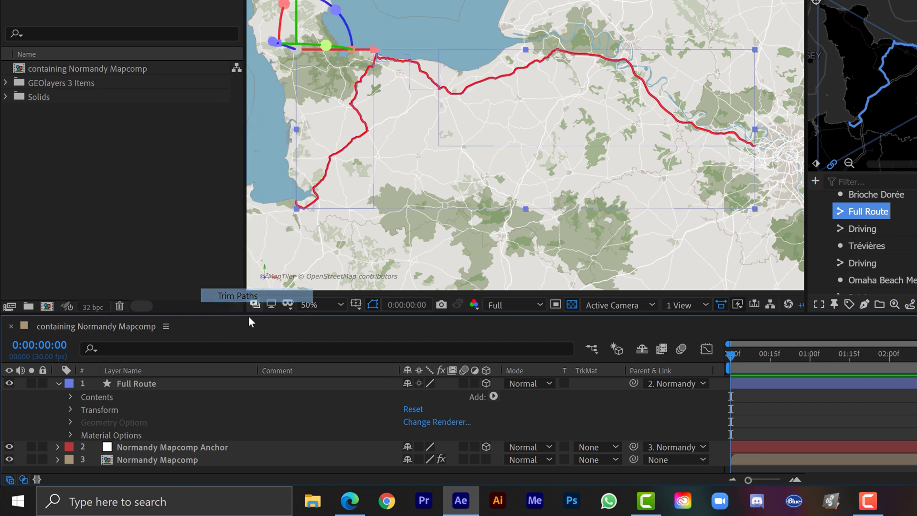
click(77, 429)
drag(669, 388, 839, 393)
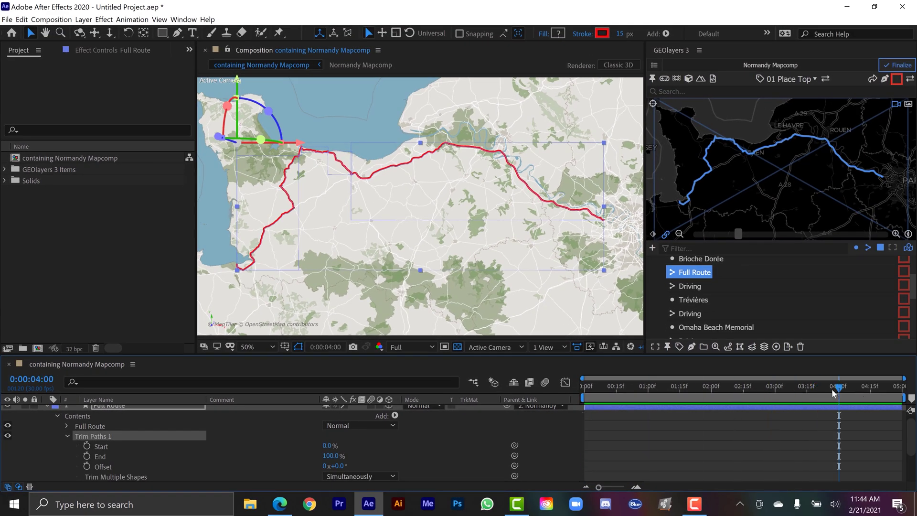
click(87, 456)
key(Home)
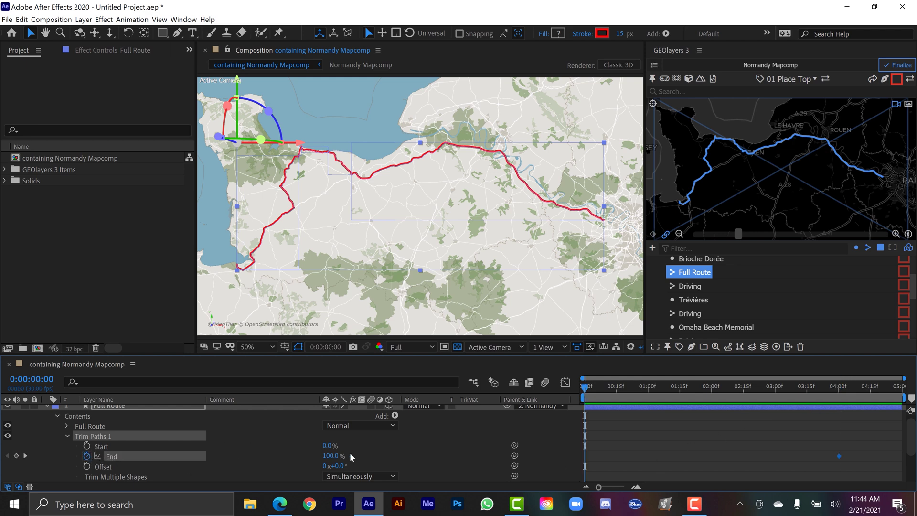
click(329, 456)
text(0)
key(Return)
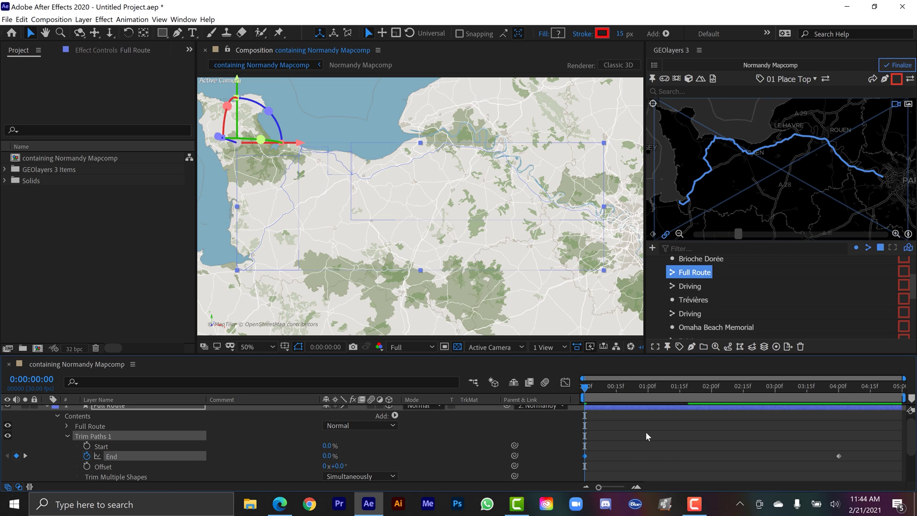
Step: Set Trim Multiple Shapes to Individually, scrubbing the timeline to preview the route drawing on
drag(590, 394, 669, 394)
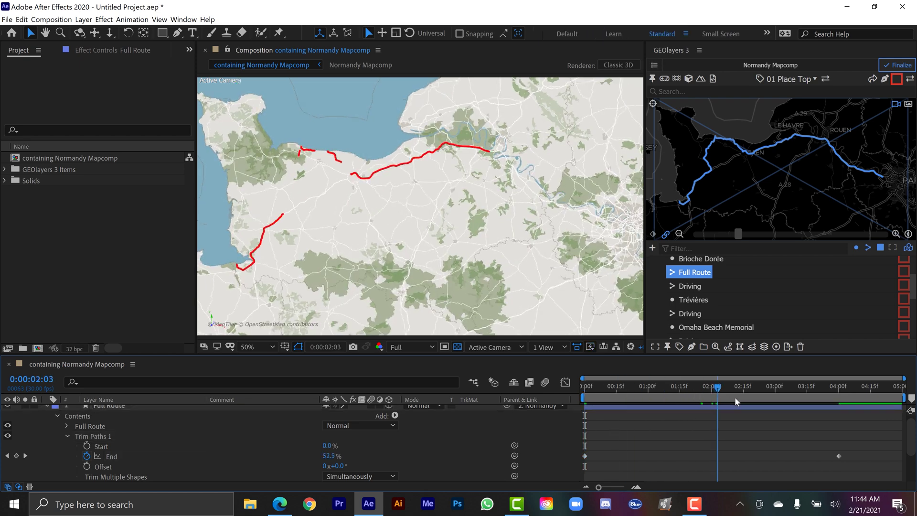
click(736, 401)
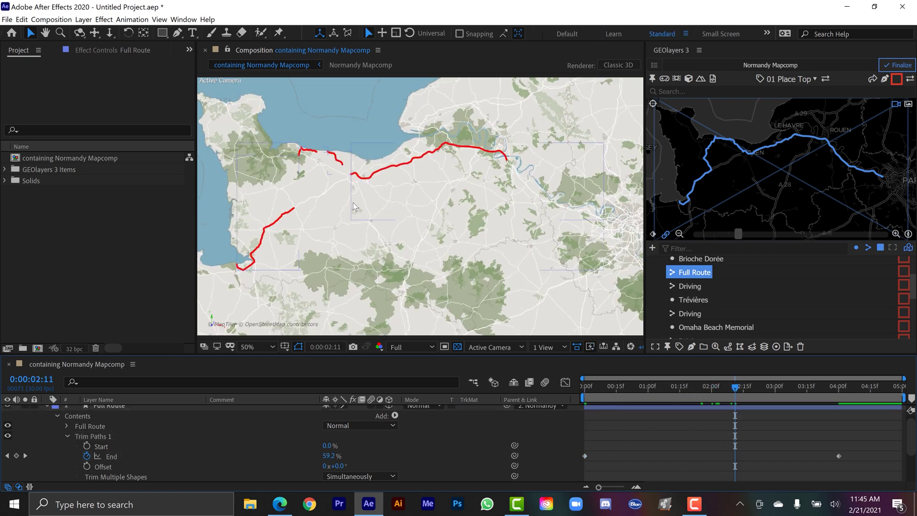
click(354, 477)
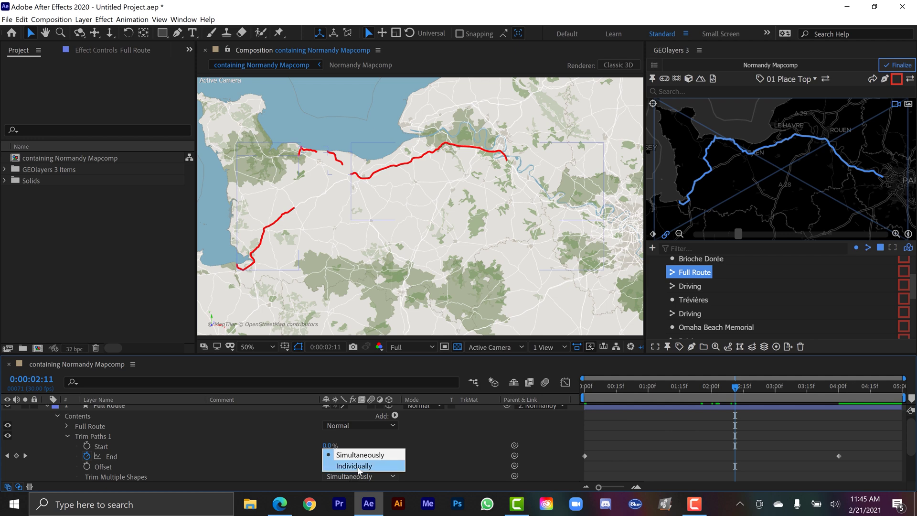
click(358, 467)
drag(666, 400, 835, 397)
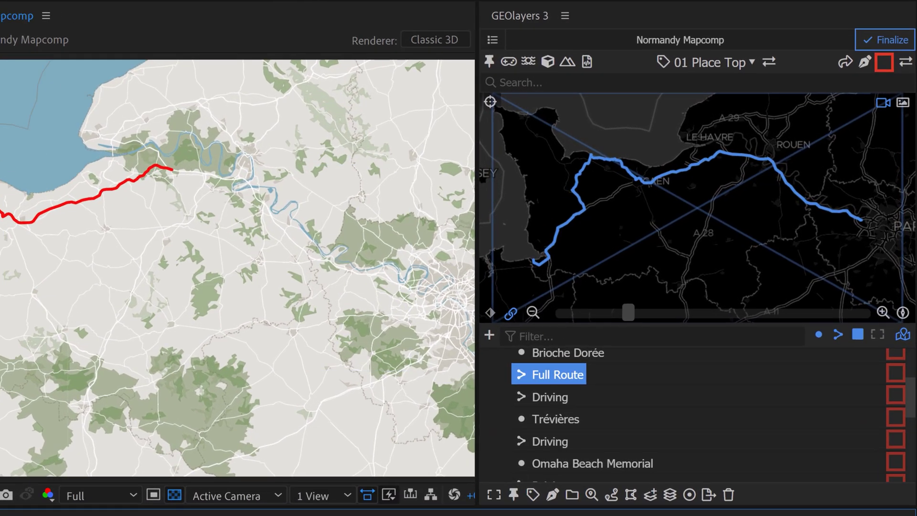
Step: Select the Le Relais Saint-Michel stop and download Locator Label Templates (responsive time).aep
scroll(564, 437, up, 3)
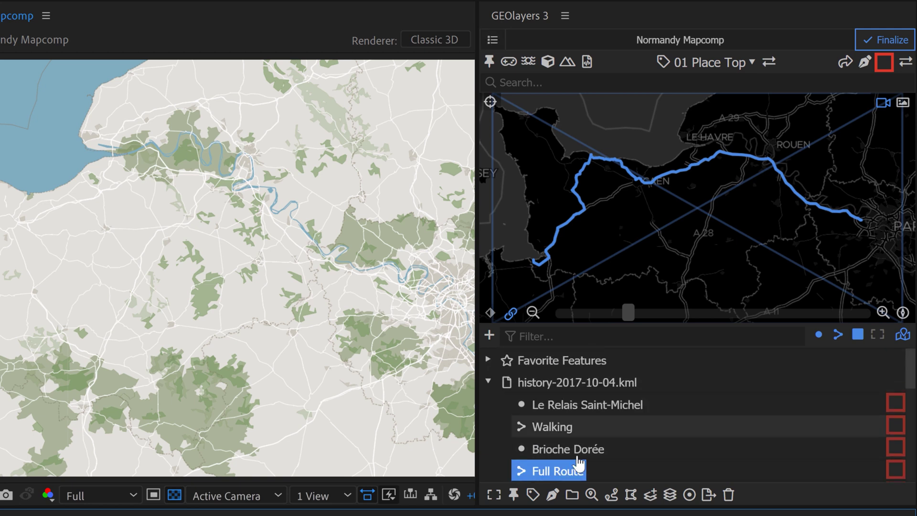
click(585, 406)
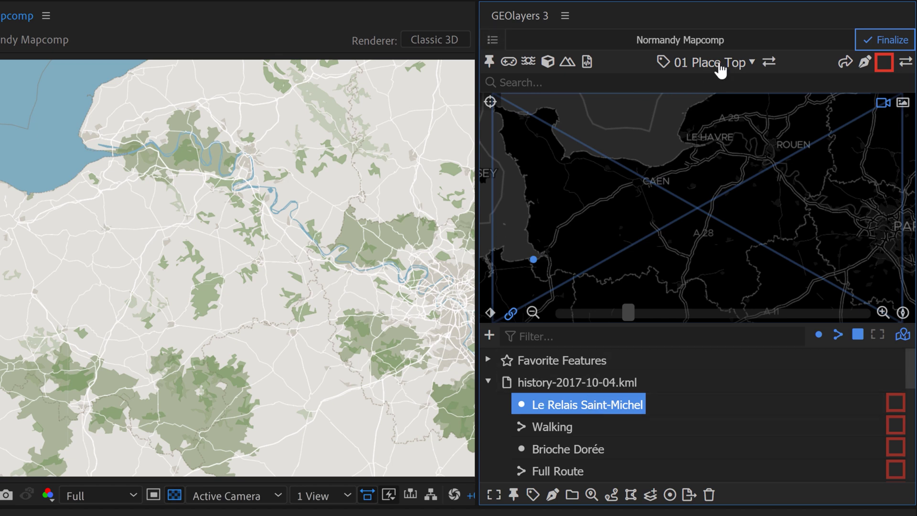
click(740, 67)
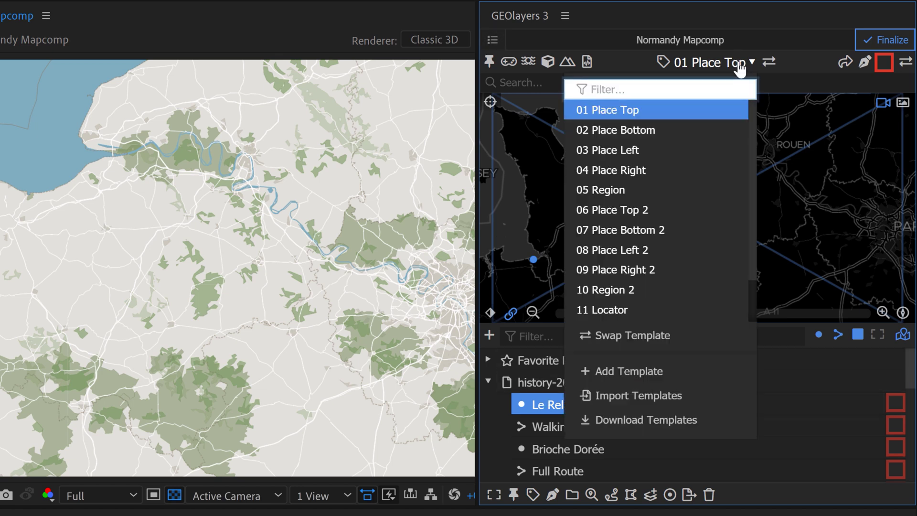
scroll(701, 182, down, 3)
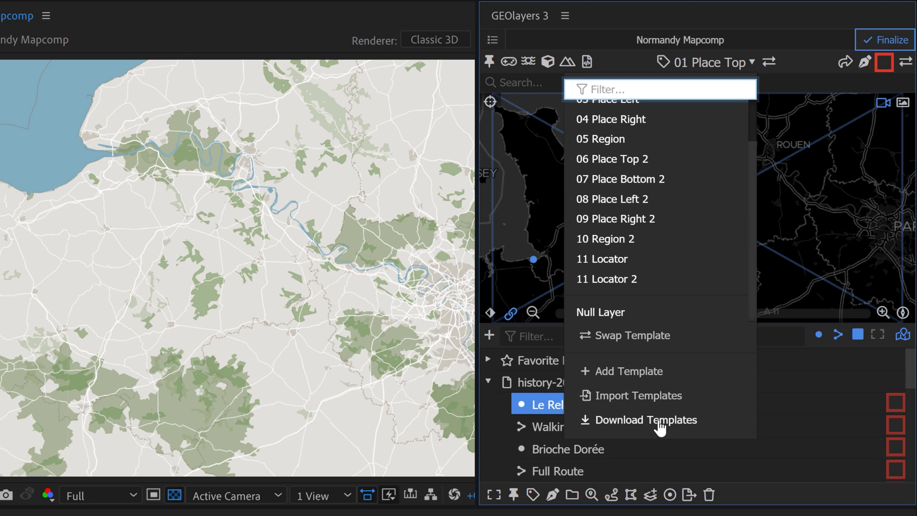
click(660, 423)
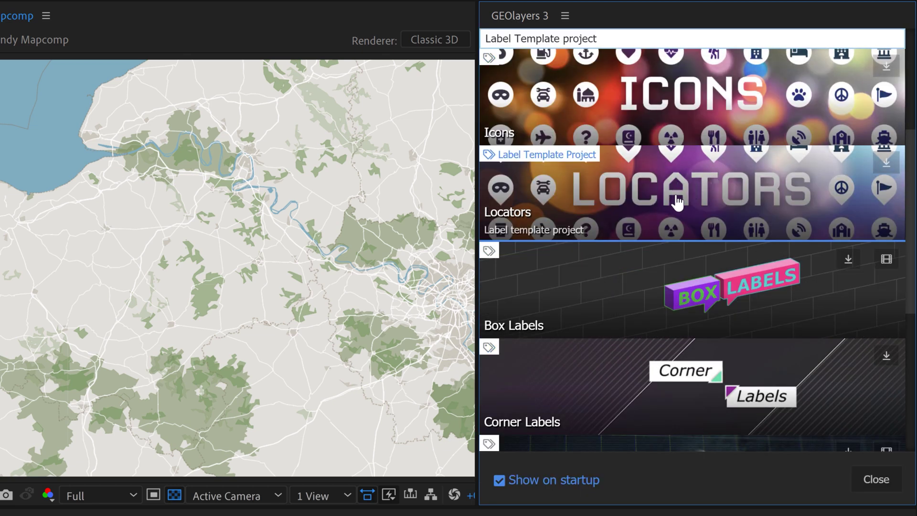
click(678, 203)
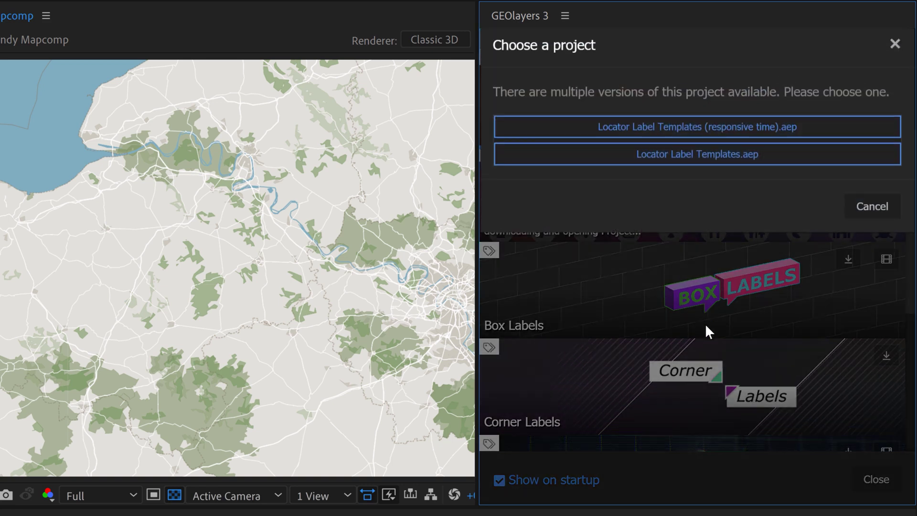
click(697, 137)
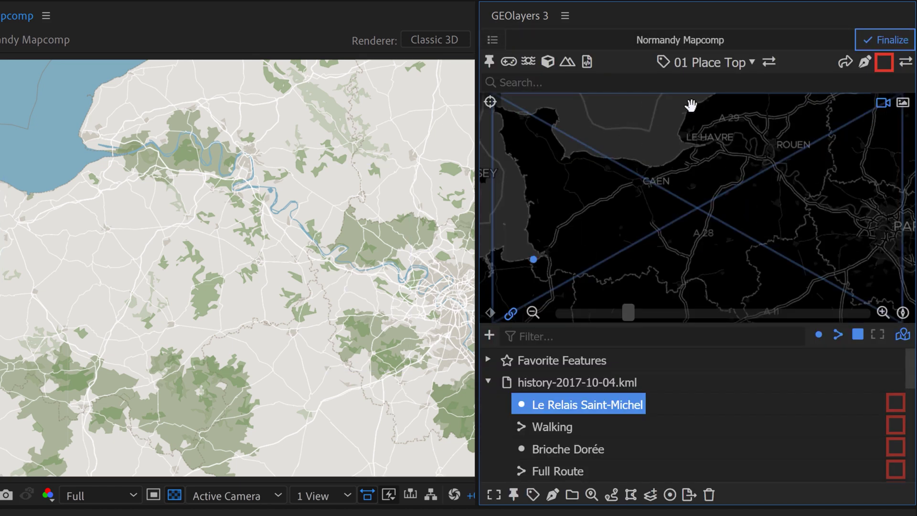
Step: Add a Locator Bed label for the Le Relais Saint-Michel stop
click(716, 62)
scroll(736, 187, down, 15)
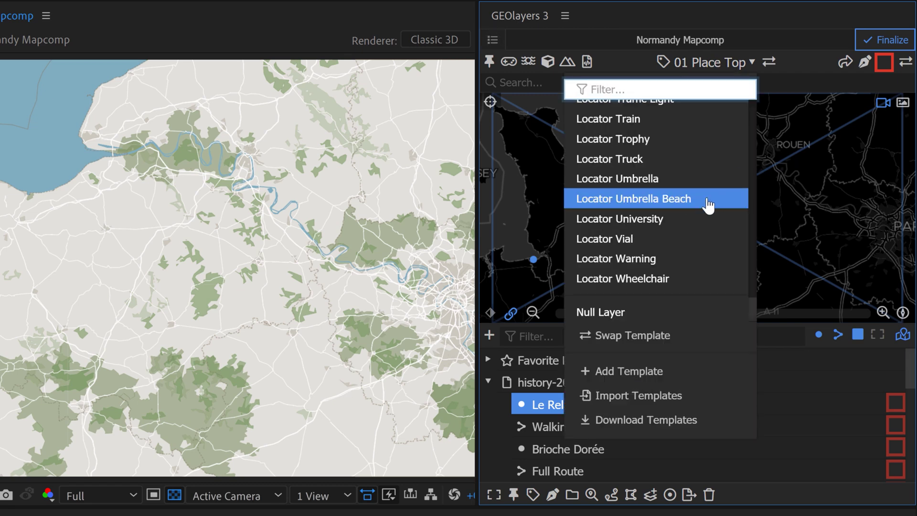
scroll(674, 210, up, 5)
scroll(671, 217, up, 12)
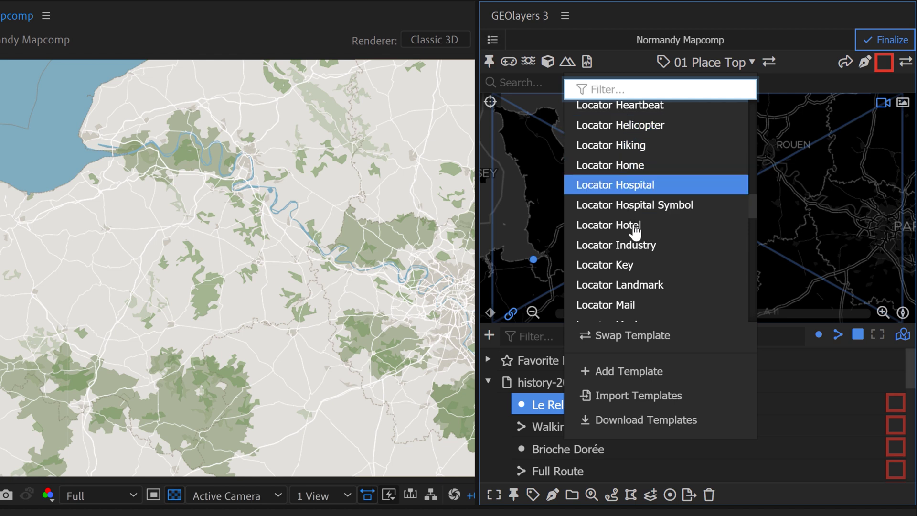
scroll(687, 232, up, 8)
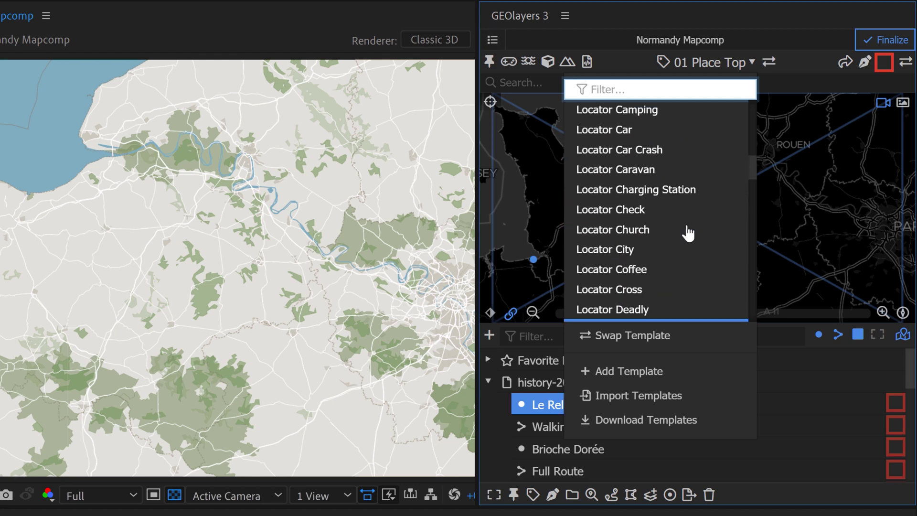
scroll(654, 169, up, 2)
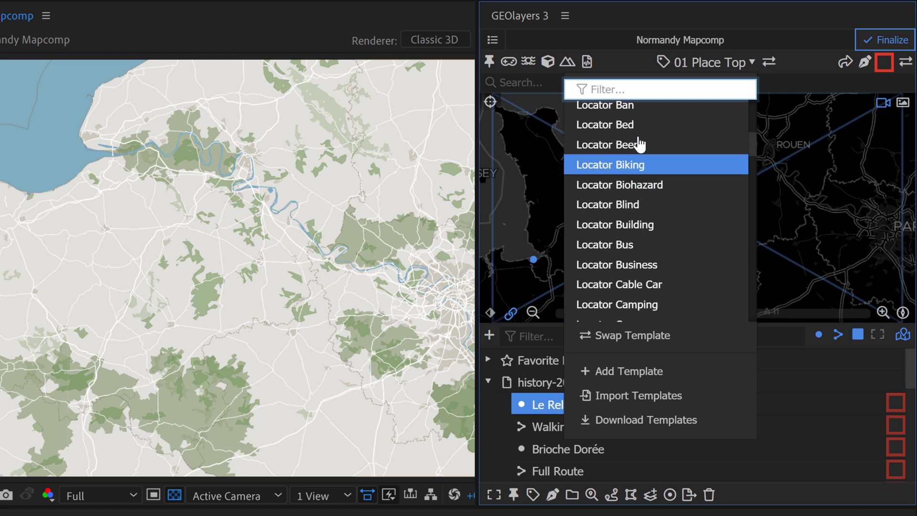
click(638, 125)
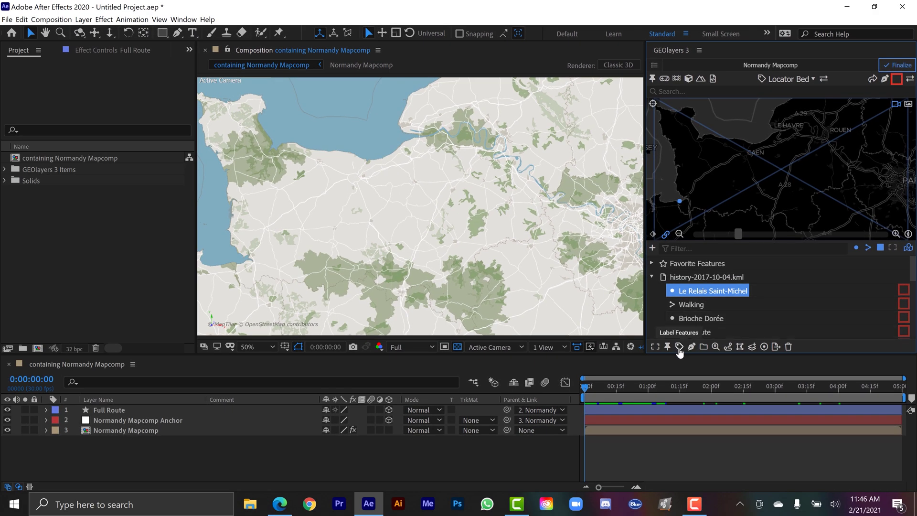
click(679, 348)
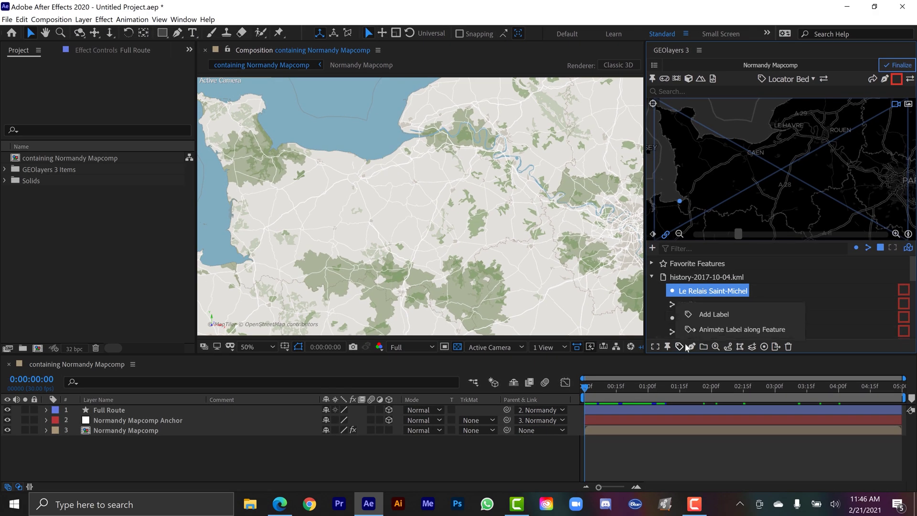
click(706, 314)
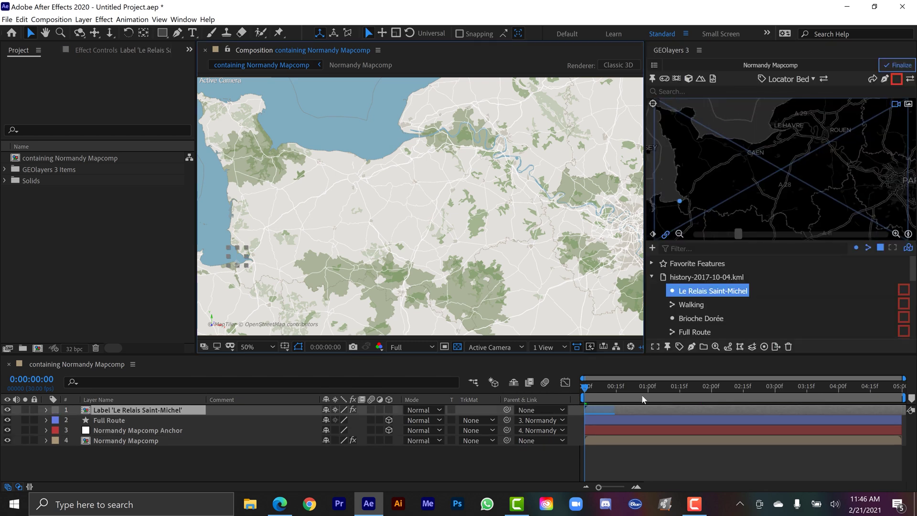
Step: Scrub the timeline from near the start to preview the red route drawing on
click(602, 403)
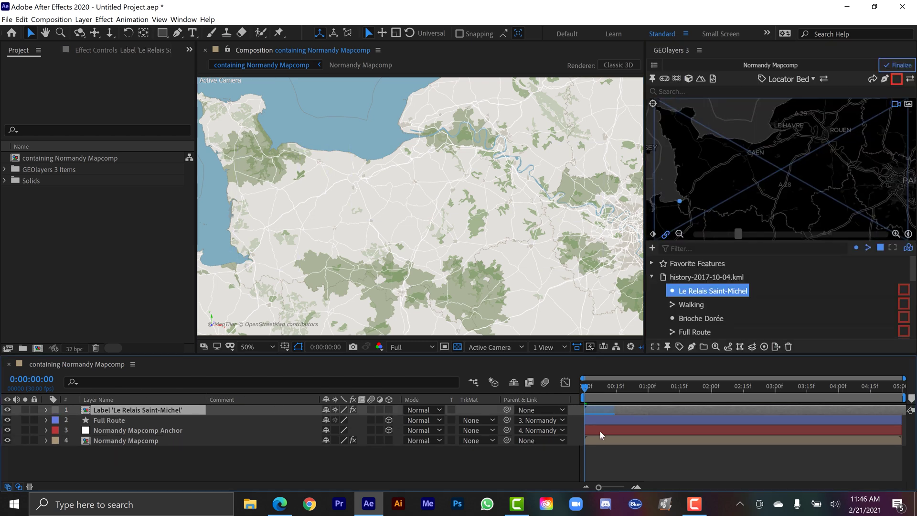
click(601, 390)
drag(607, 391, 826, 382)
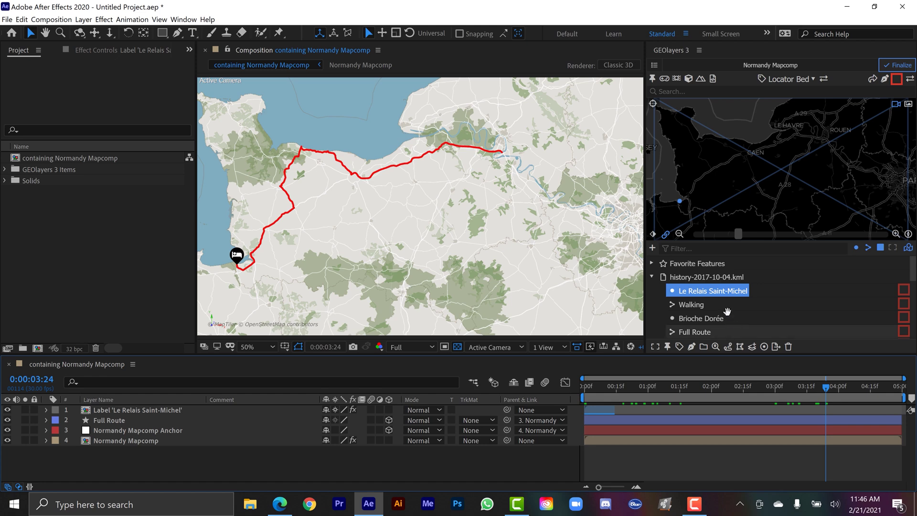
Step: Search GEOlayers for 'saint germain en laye'
scroll(727, 311, down, 5)
scroll(727, 310, up, 5)
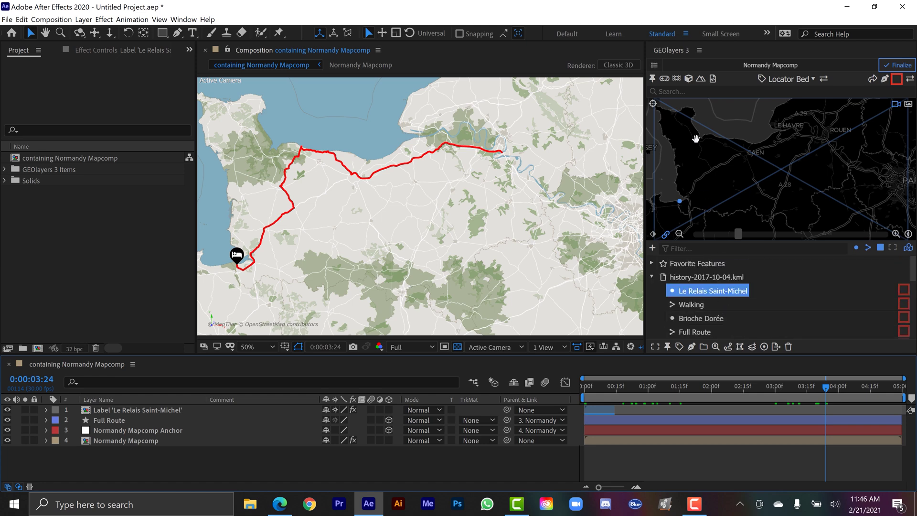
click(688, 90)
text(saint germain en)
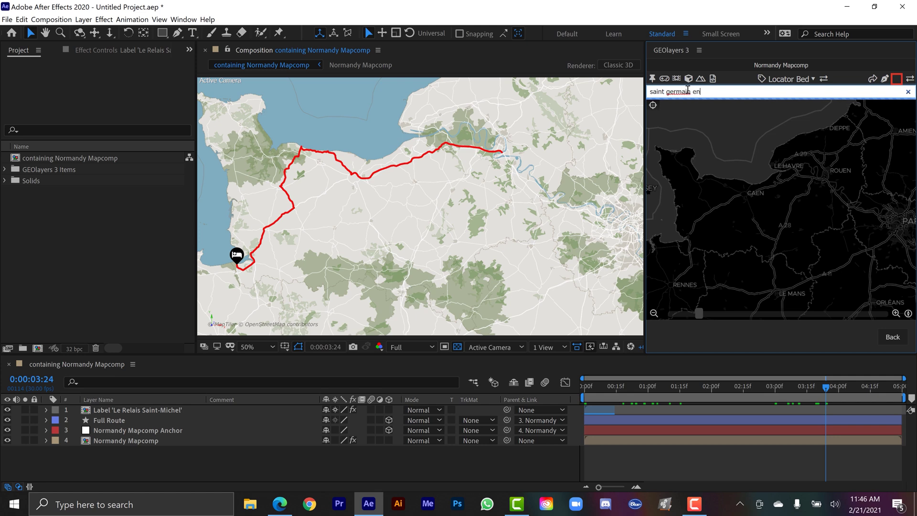
text( laye)
key(Return)
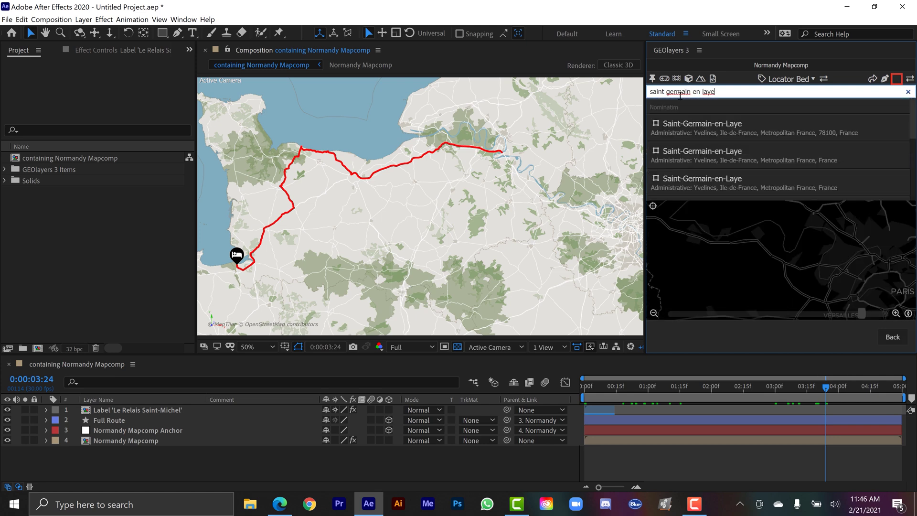
Step: Add a Locator Home label for Saint-Germain-en-Laye
mouse_move(689, 134)
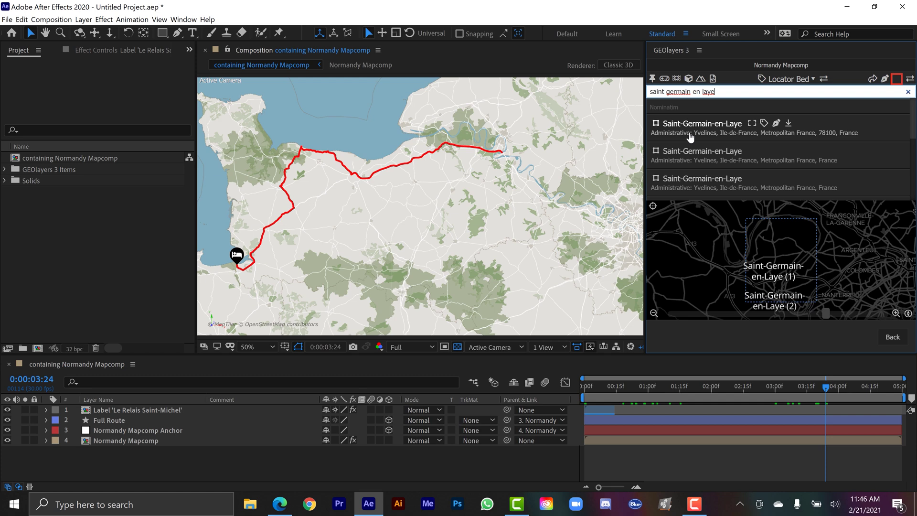
click(795, 79)
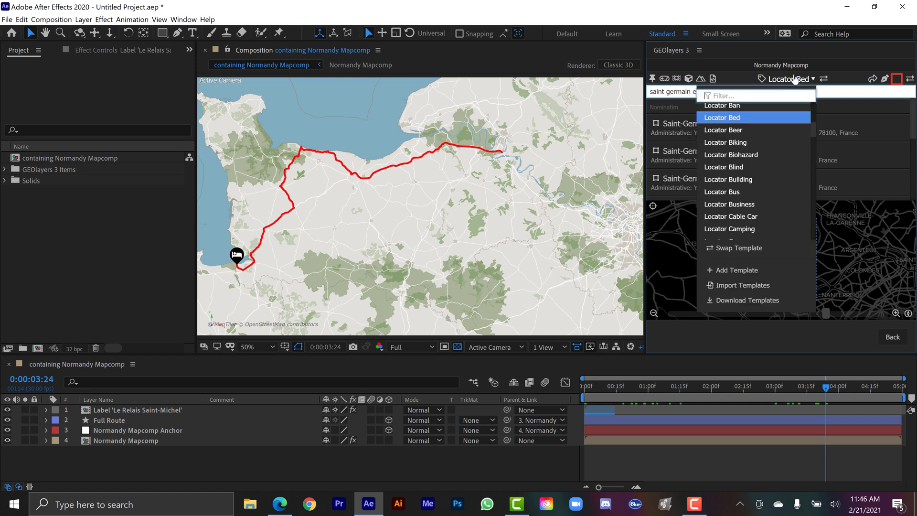
scroll(766, 153, down, 6)
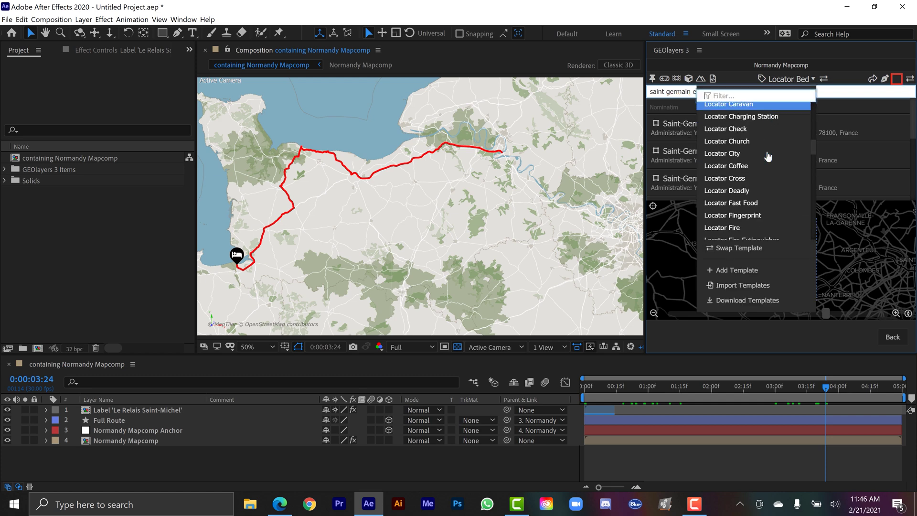
scroll(767, 156, down, 3)
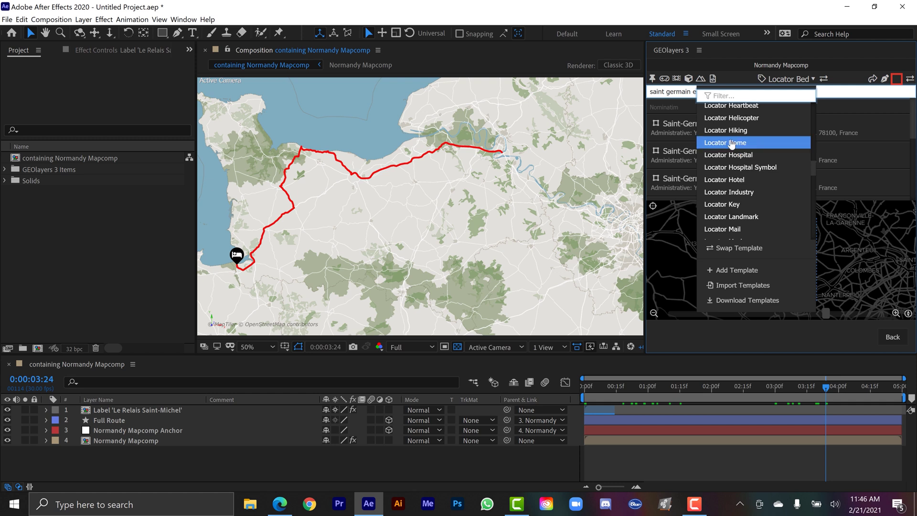
click(746, 151)
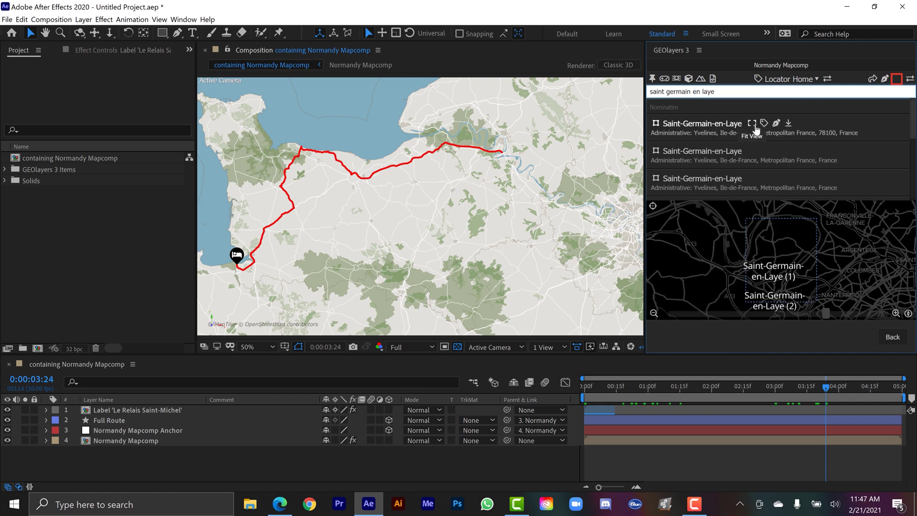
click(764, 124)
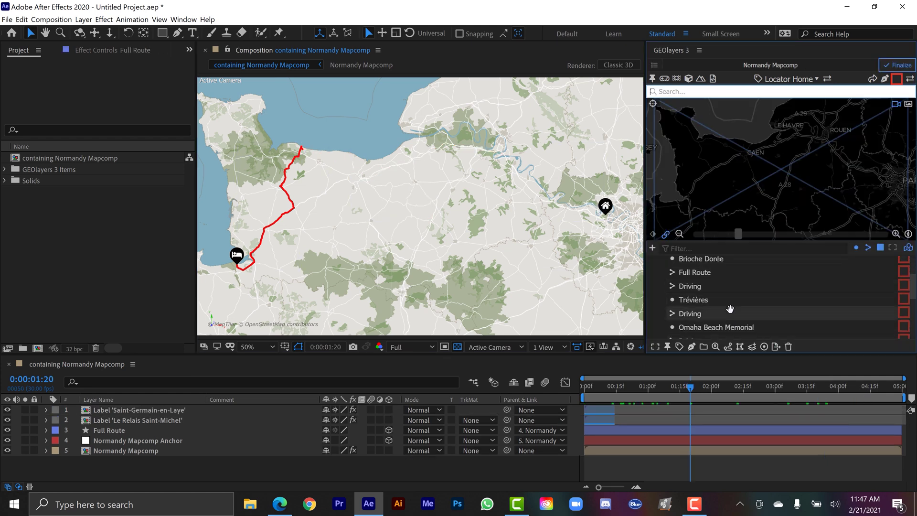
Step: Select the Memorial Museum of Omaha Beach and Musée du Débarquement stops
scroll(730, 308, down, 3)
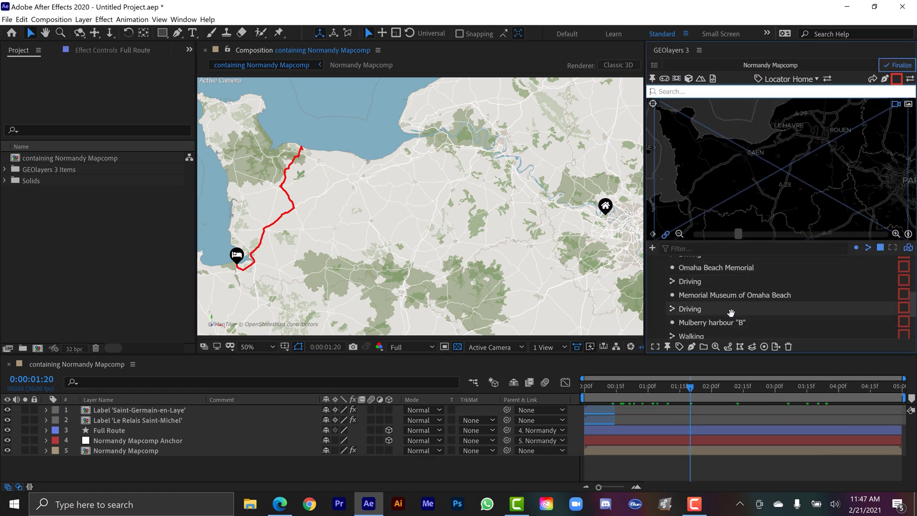
click(740, 296)
scroll(740, 296, down, 3)
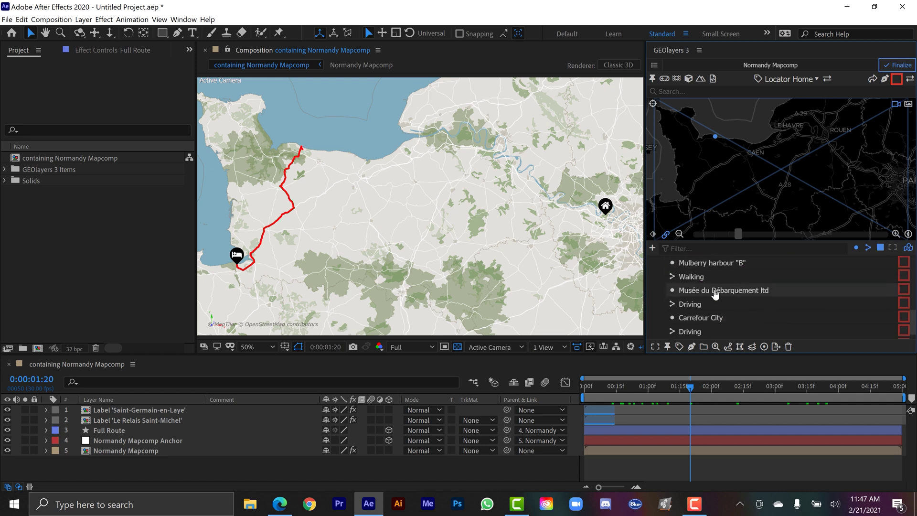
click(719, 291)
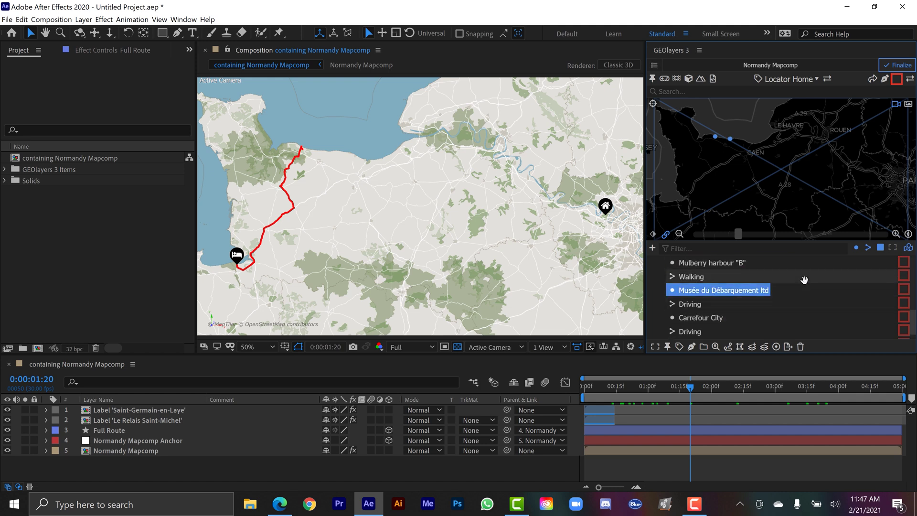
Step: Add Locator Monument labels for both Omaha Beach museum stops
click(815, 80)
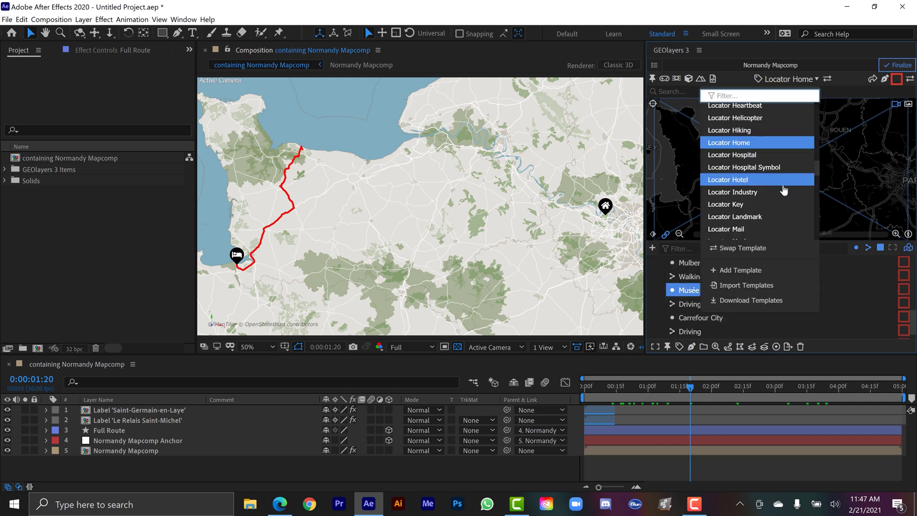
scroll(776, 188, down, 3)
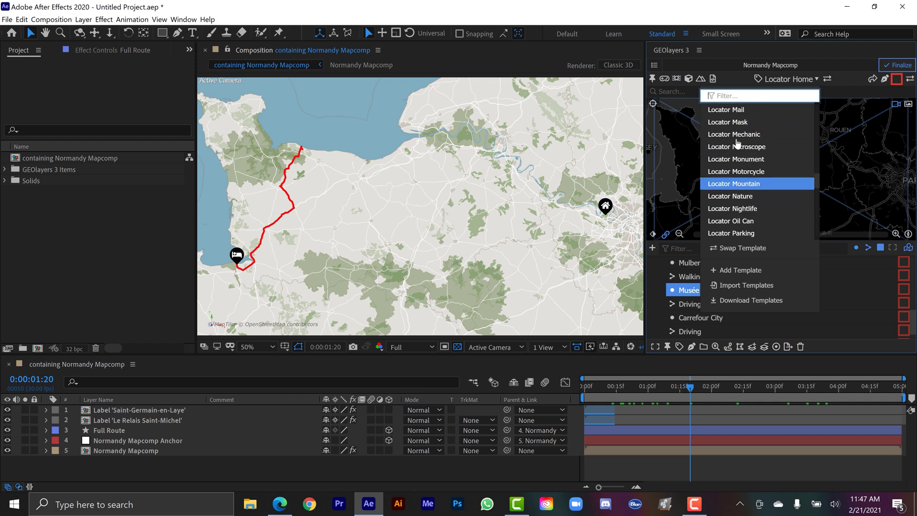
click(740, 159)
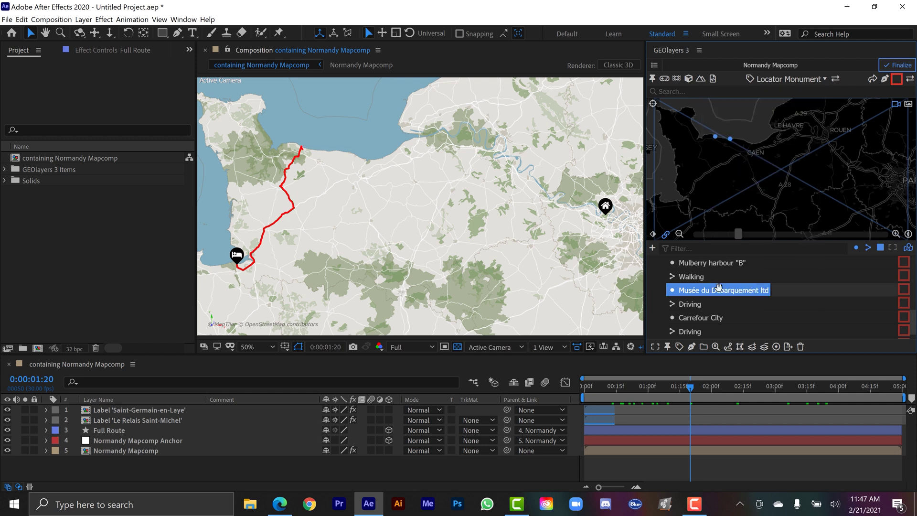
scroll(700, 321, up, 3)
click(679, 347)
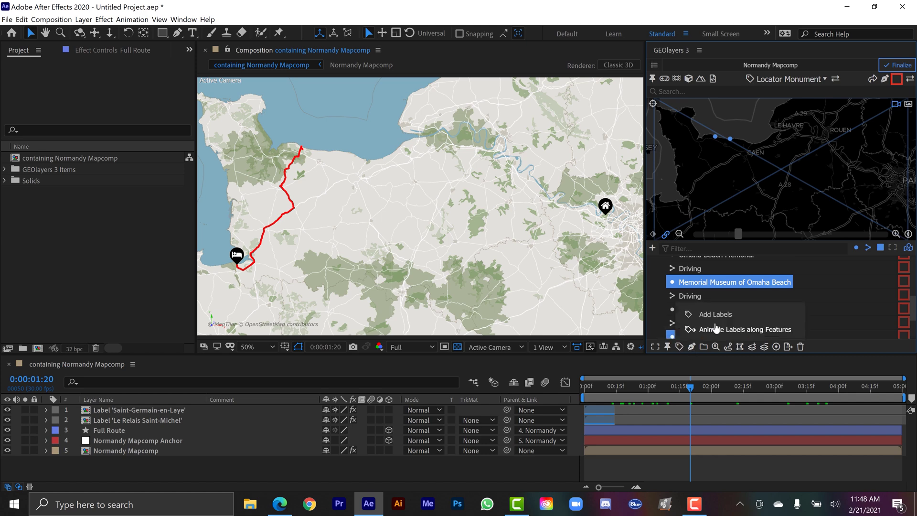
click(688, 328)
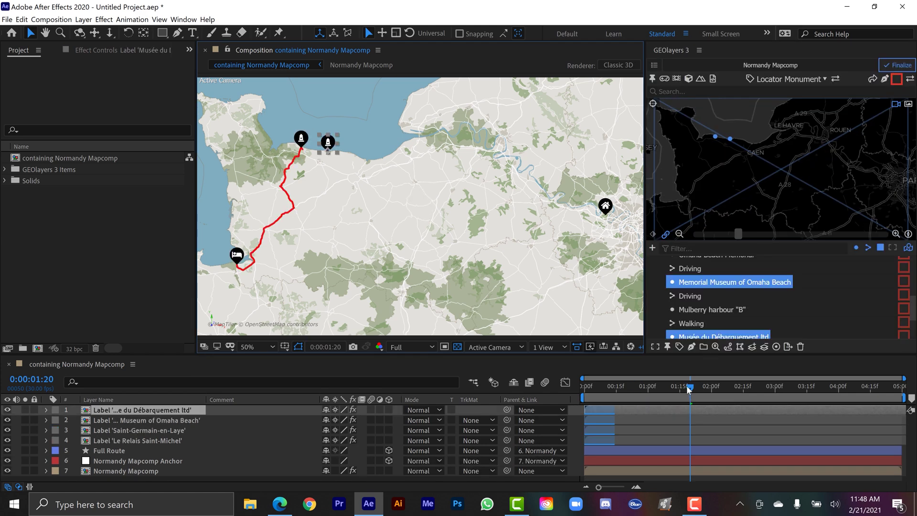
Step: Make the Musée du Débarquement label layer start at the 1:29 playhead
click(702, 410)
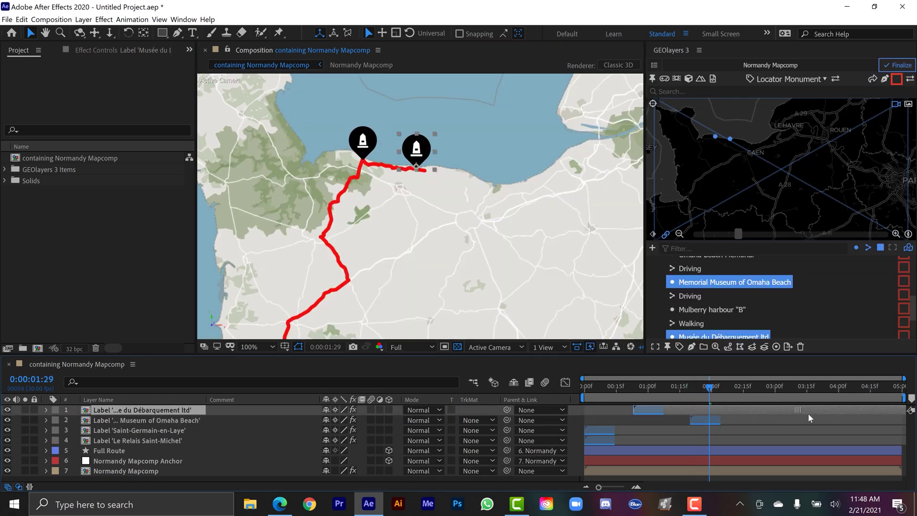
key([)
key(F2)
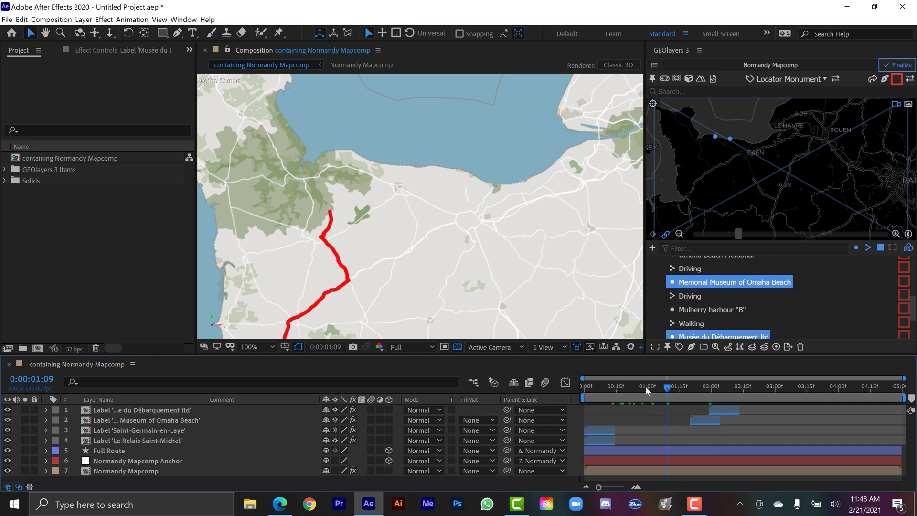
Step: Preview the route animation start to end, framing the whole route in the viewer
key(comma)
click(590, 391)
drag(590, 390, 855, 397)
key(comma)
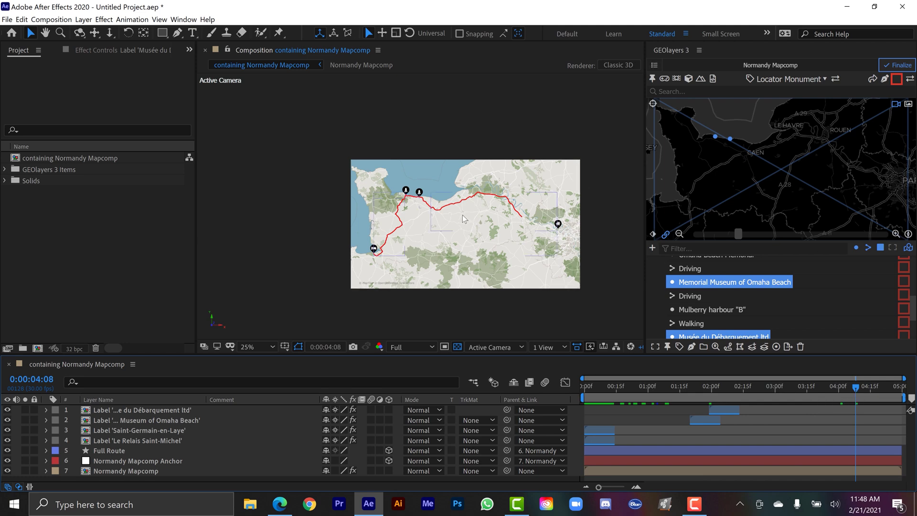
key(slash)
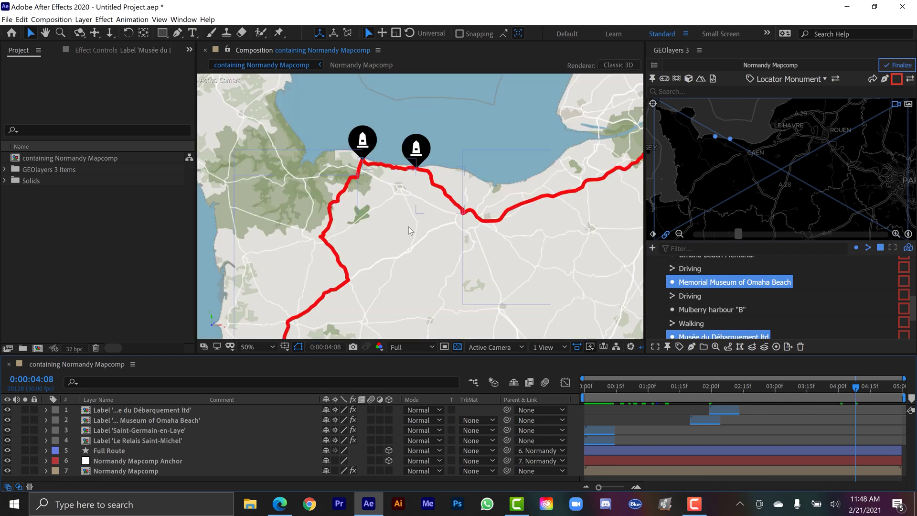
key(comma)
key(comma)
drag(528, 254, 433, 217)
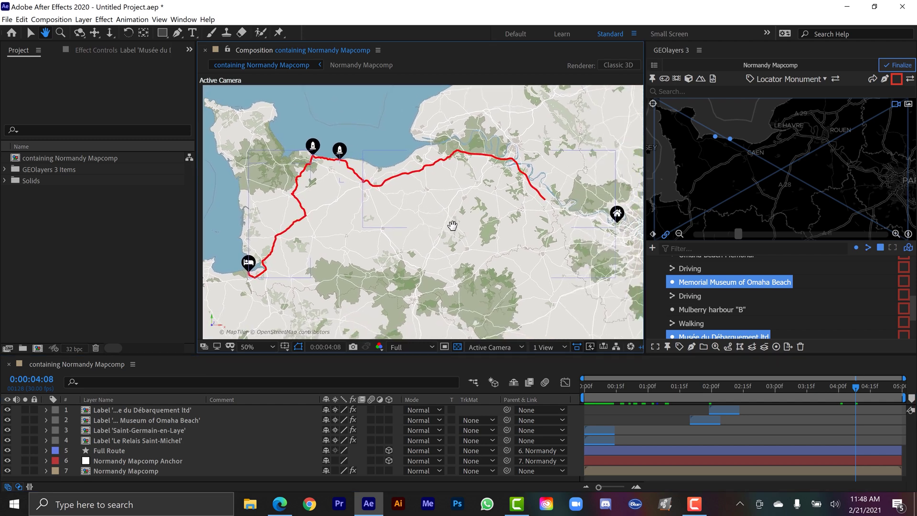
key(v)
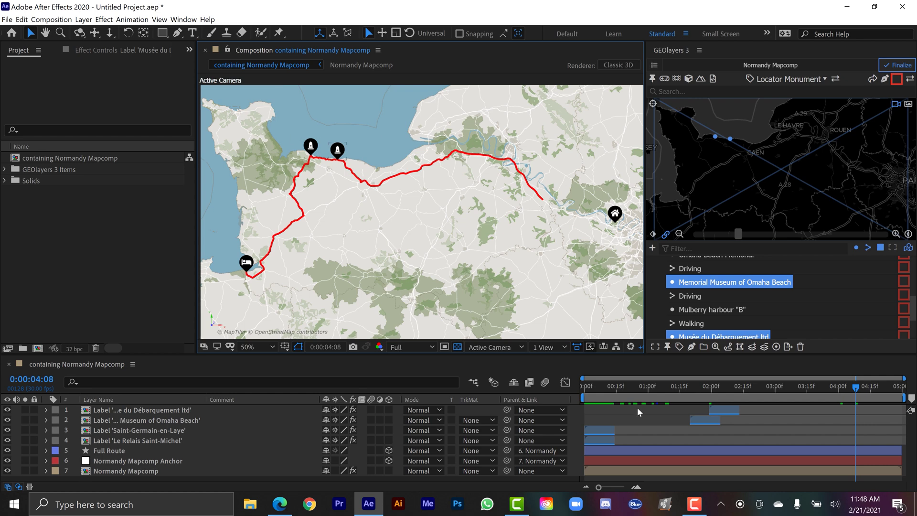
Step: Download the Icons label template project from GEOlayers' template library
drag(738, 387, 555, 403)
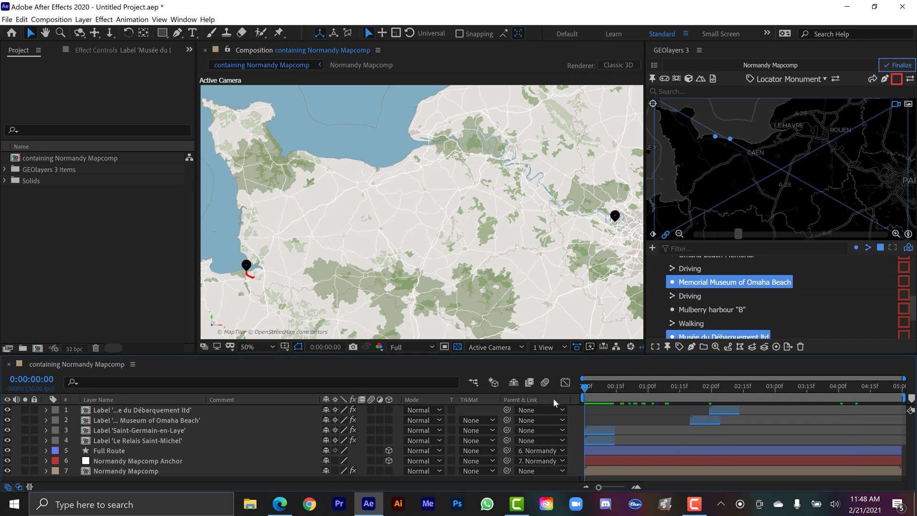
click(642, 450)
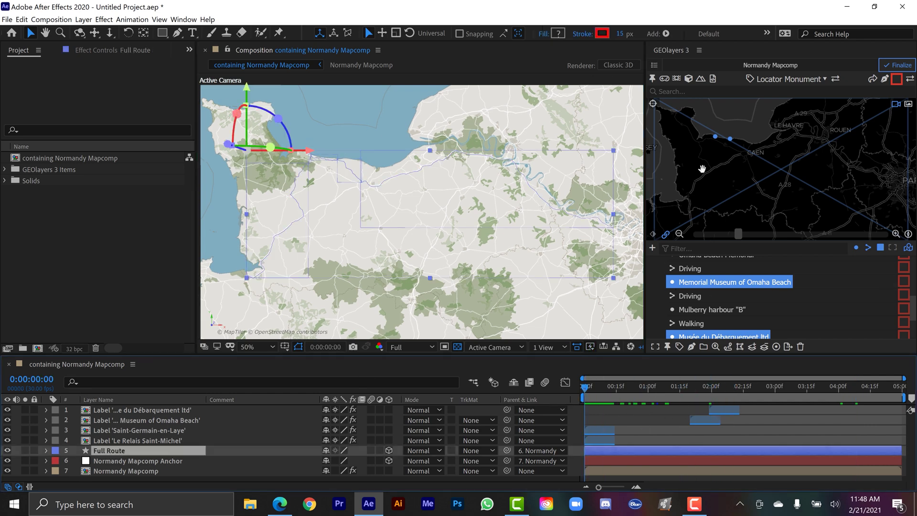
click(788, 80)
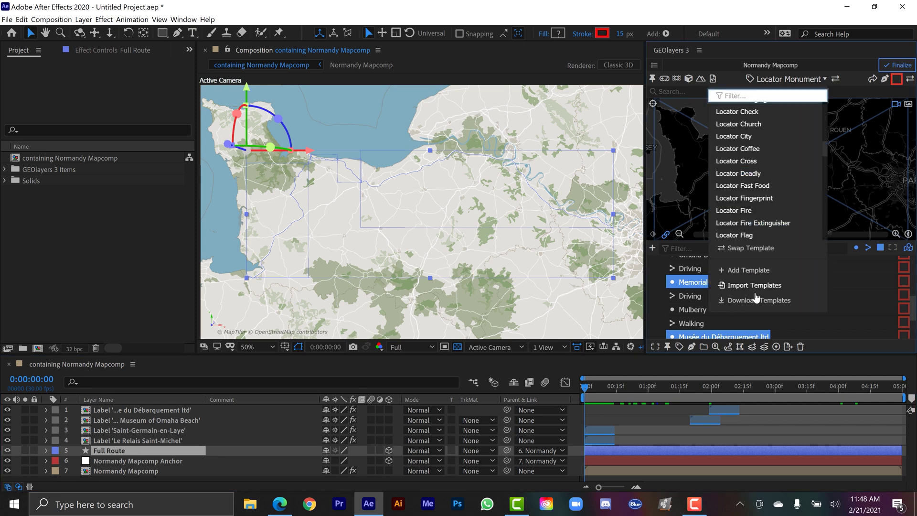
click(756, 301)
click(770, 100)
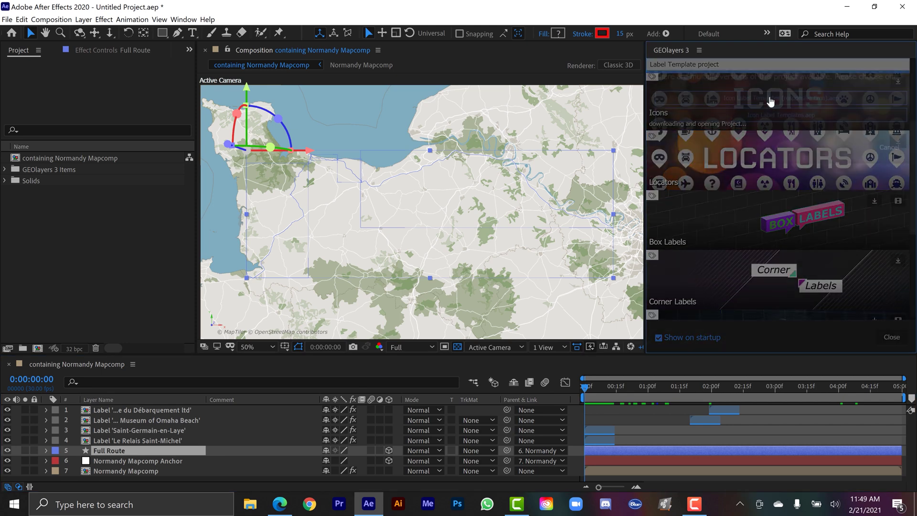
click(787, 123)
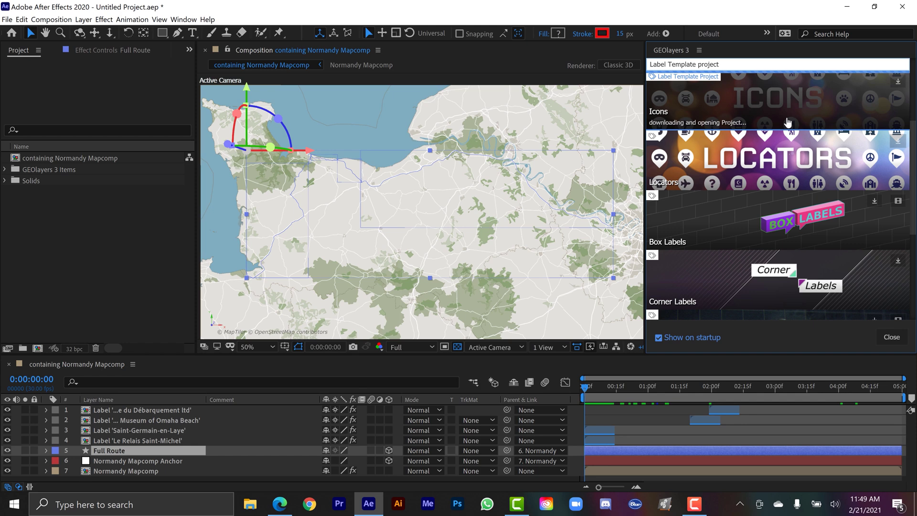
scroll(740, 296, up, 5)
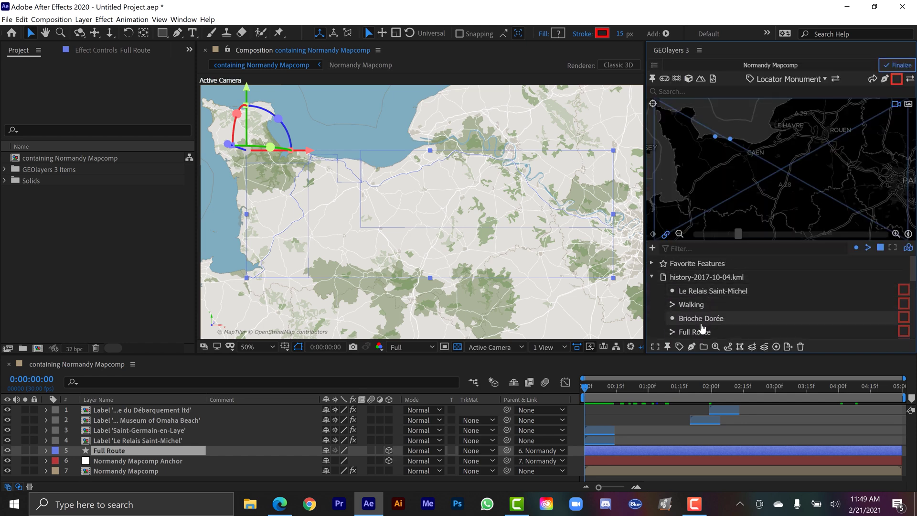
Step: Animate an Icon Car label along the Full Route feature
click(701, 332)
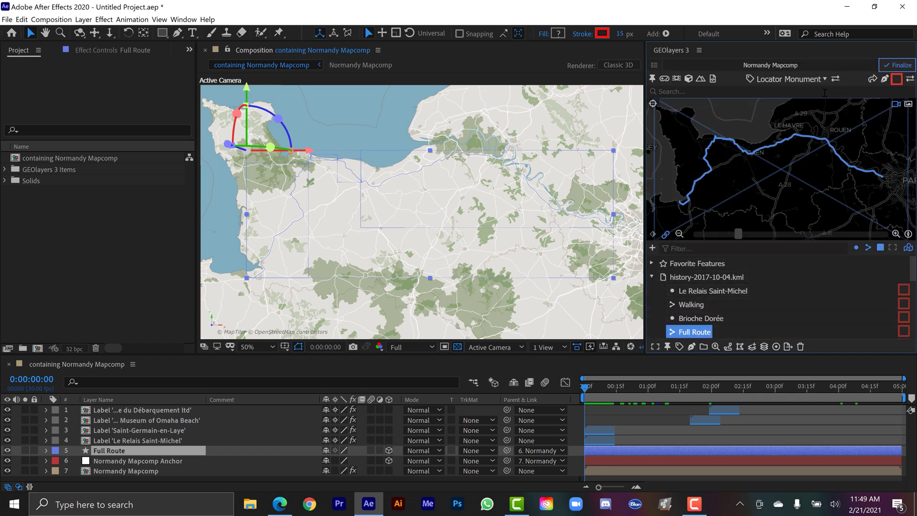
click(809, 80)
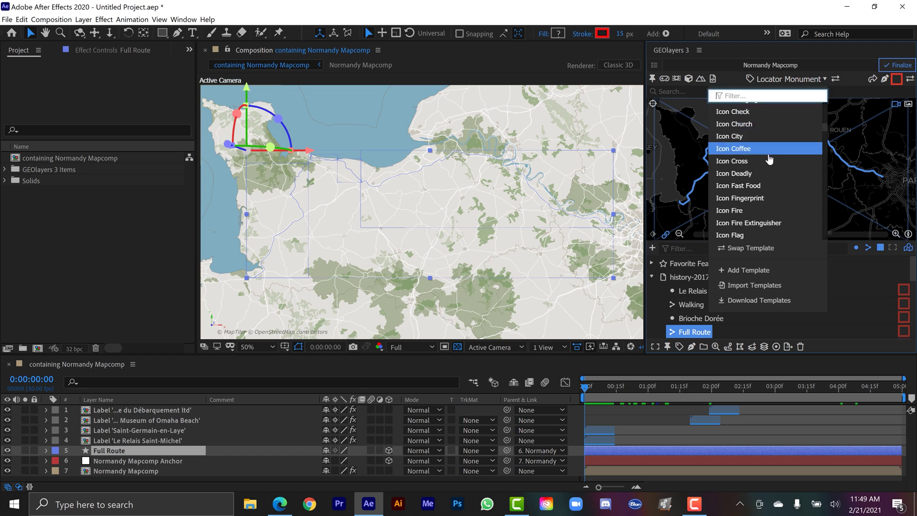
scroll(768, 161, up, 2)
click(764, 124)
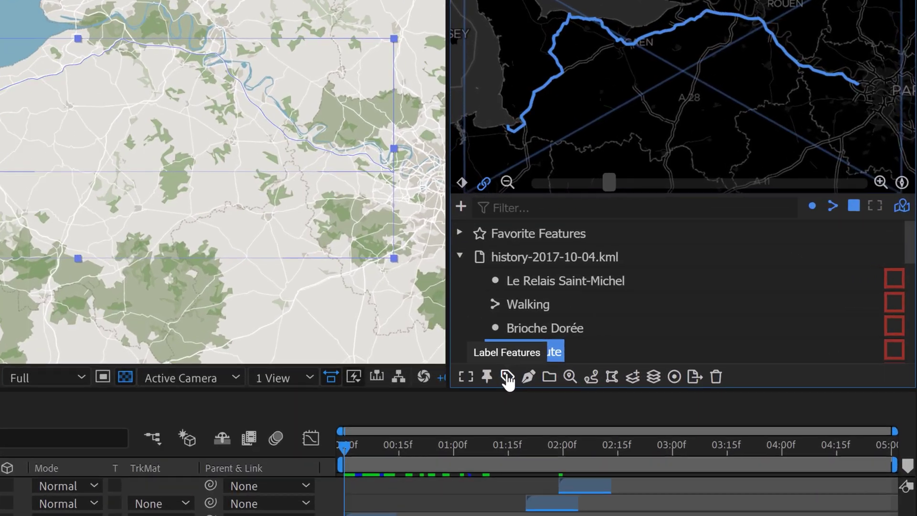
click(507, 377)
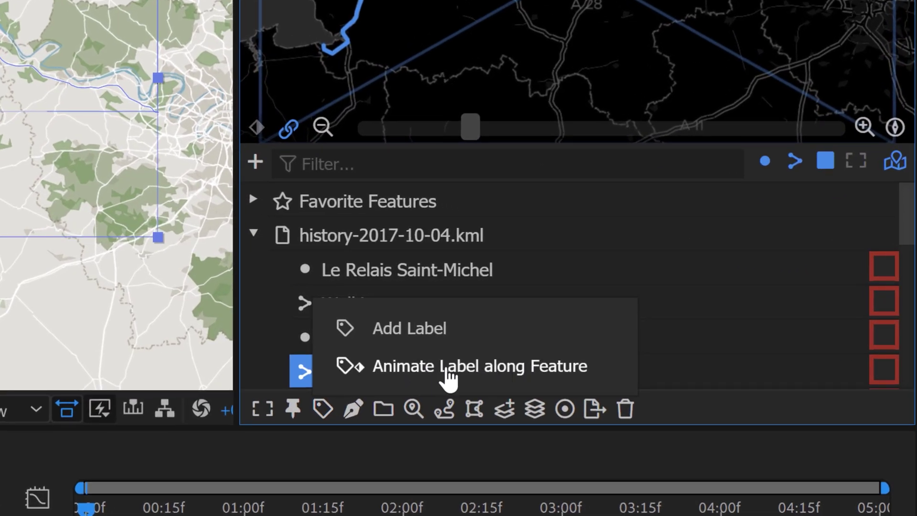
click(448, 371)
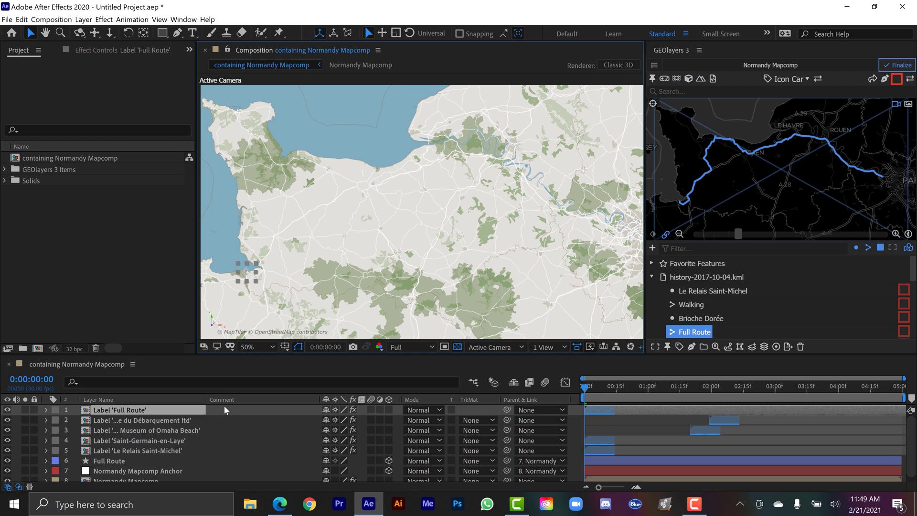
click(105, 460)
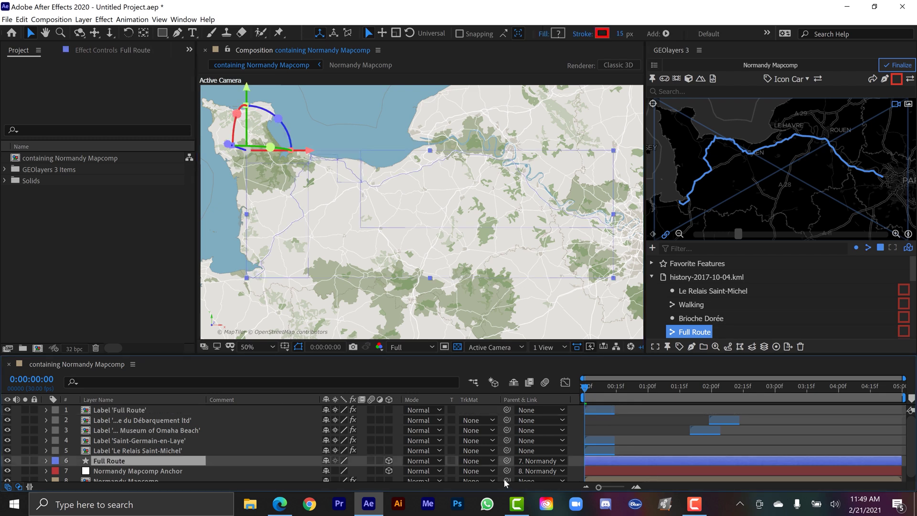
Step: Reveal the Full Route layer's keyframes and inspect its End reveal property
key(u)
click(86, 473)
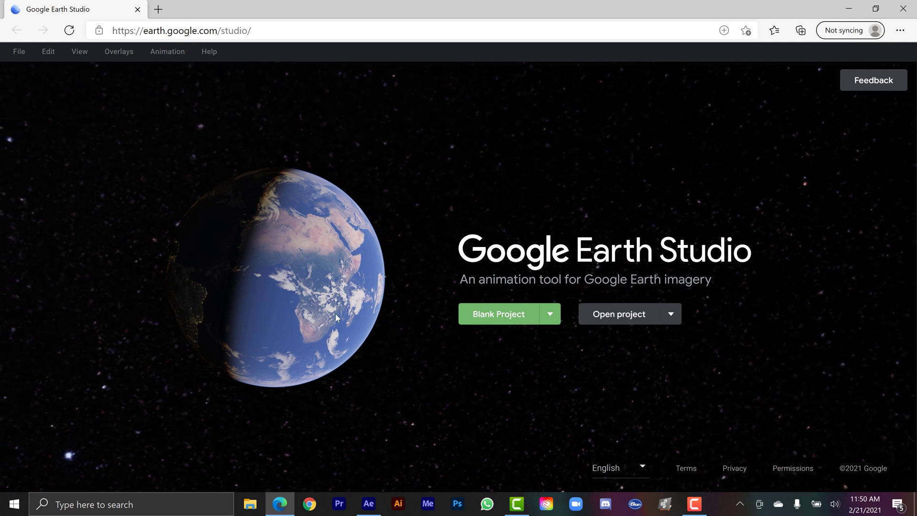
Step: Start a blank Earth project named 'October 2017 Trip' in the editor
click(517, 319)
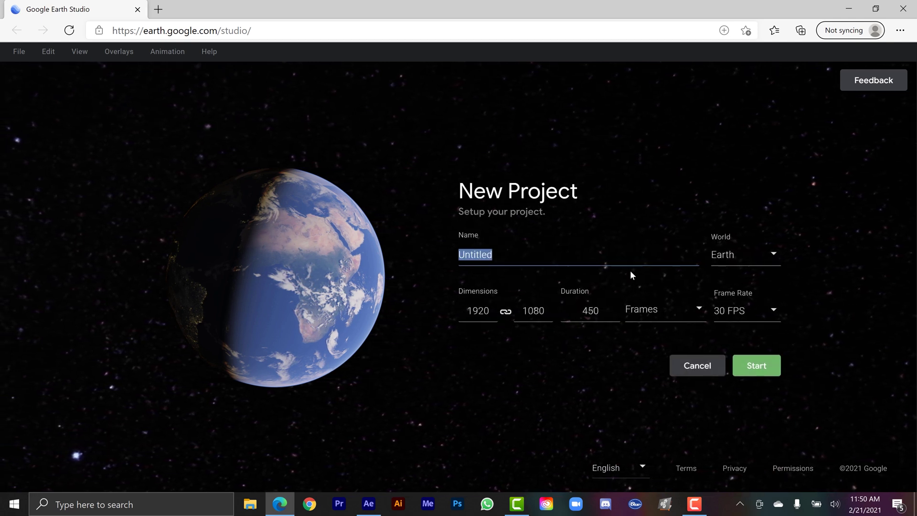
text(017 Trip)
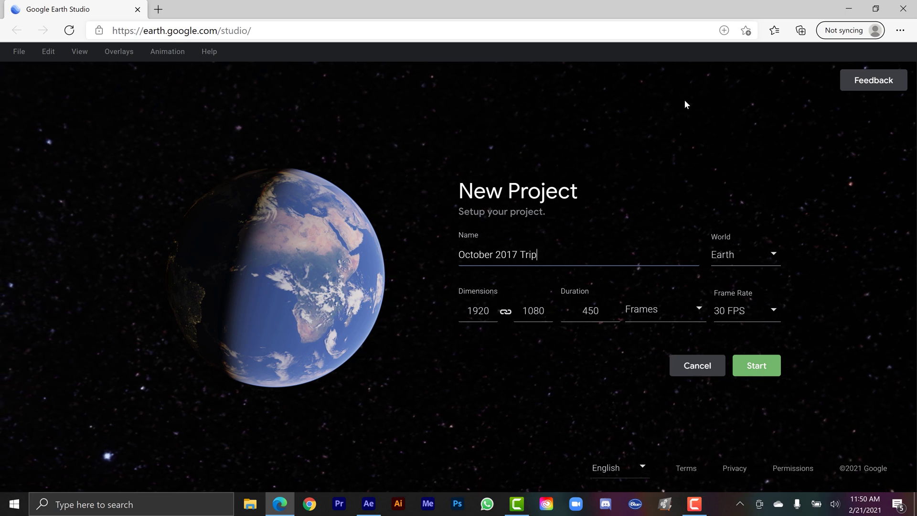
click(764, 372)
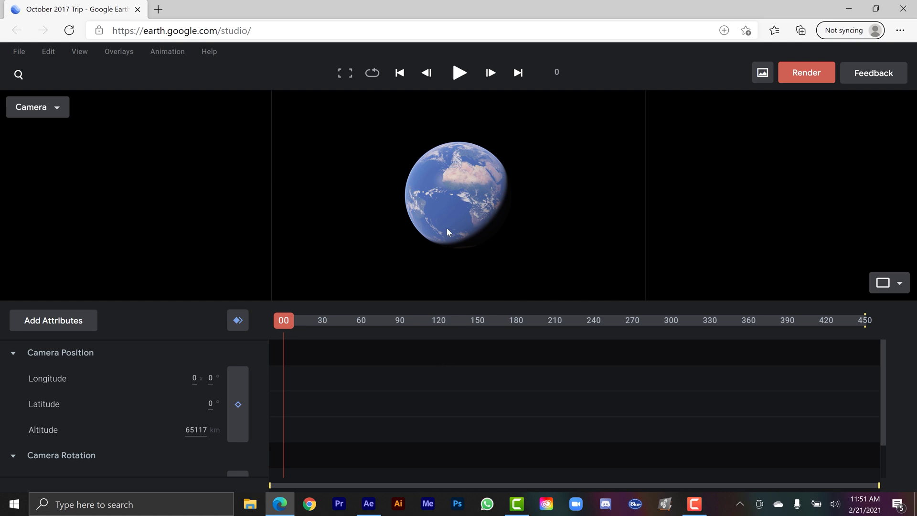
Step: Import history-2017-10-04.kml from the computer as a KML overlay
drag(450, 184, 448, 190)
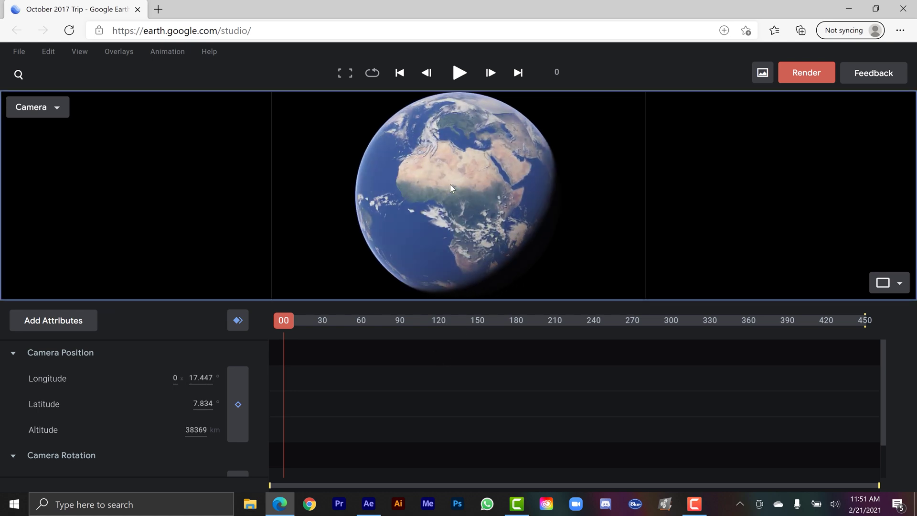
scroll(449, 184, up, 5)
drag(510, 193, 786, 231)
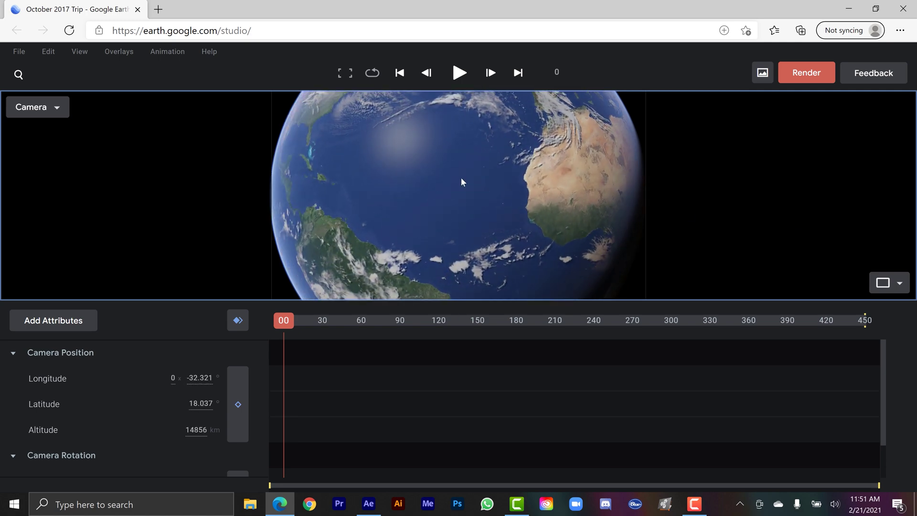
click(118, 52)
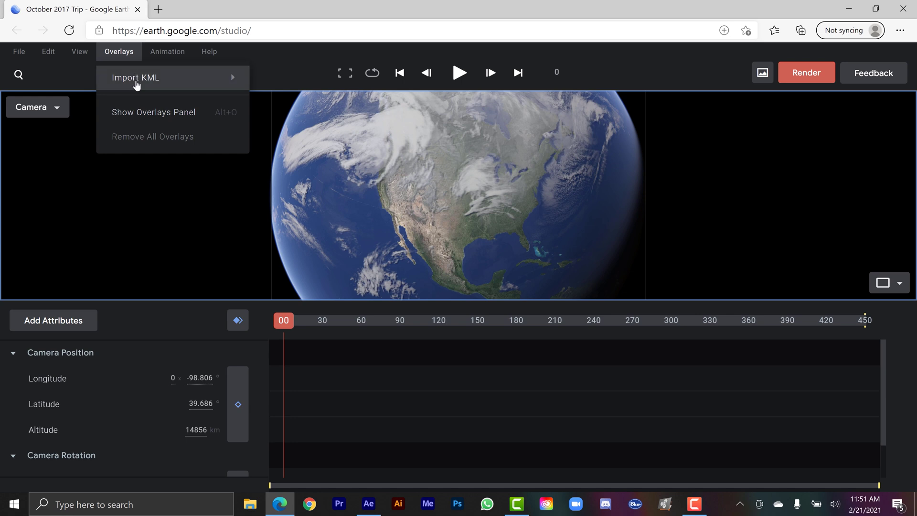
mouse_move(160, 84)
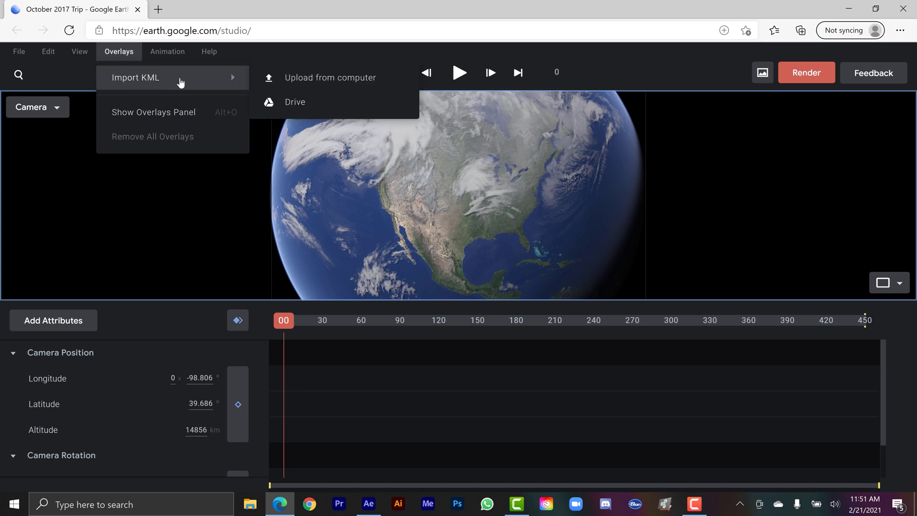
click(284, 82)
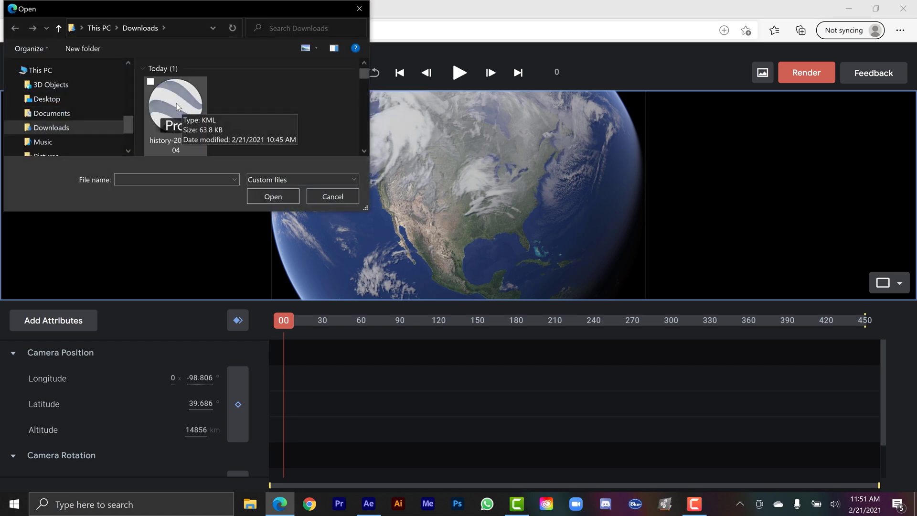
double_click(176, 103)
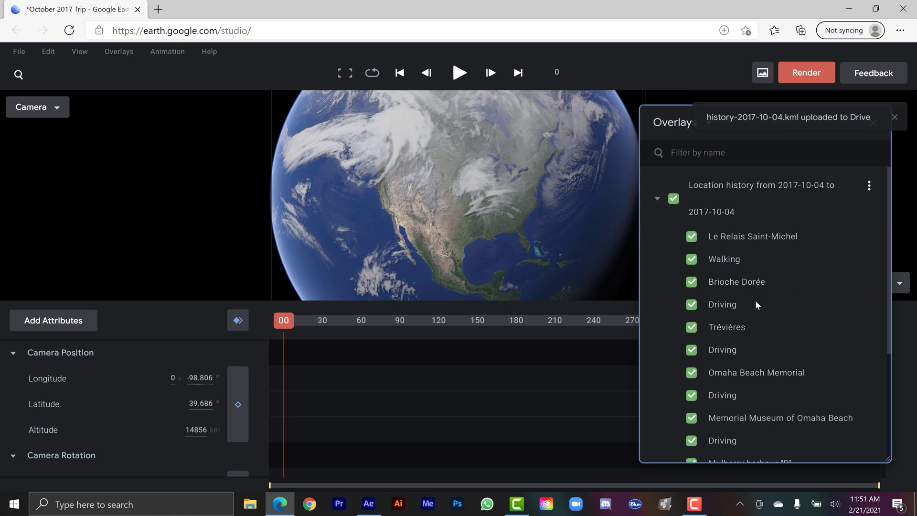
Step: Fly the camera to the Location history overlay to show the Normandy route
scroll(763, 309, down, 3)
scroll(739, 315, up, 3)
scroll(721, 276, up, 1)
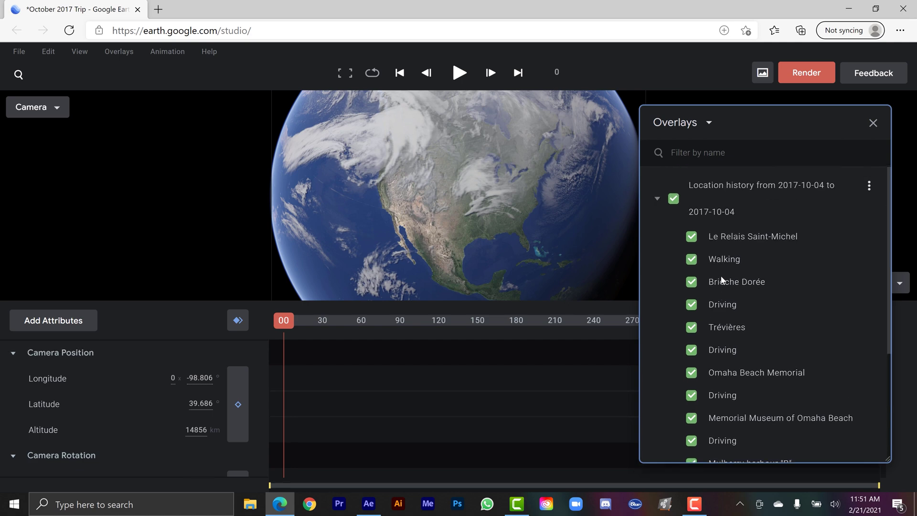
double_click(765, 201)
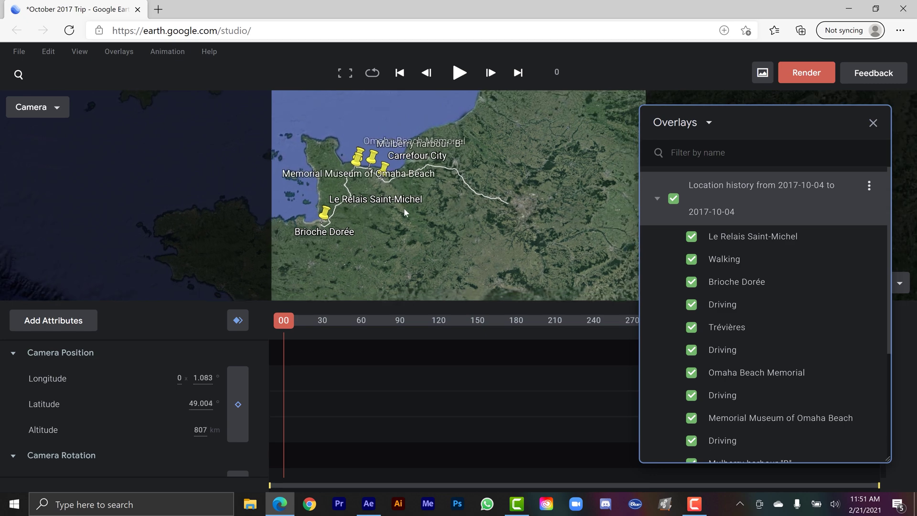
drag(416, 215, 443, 219)
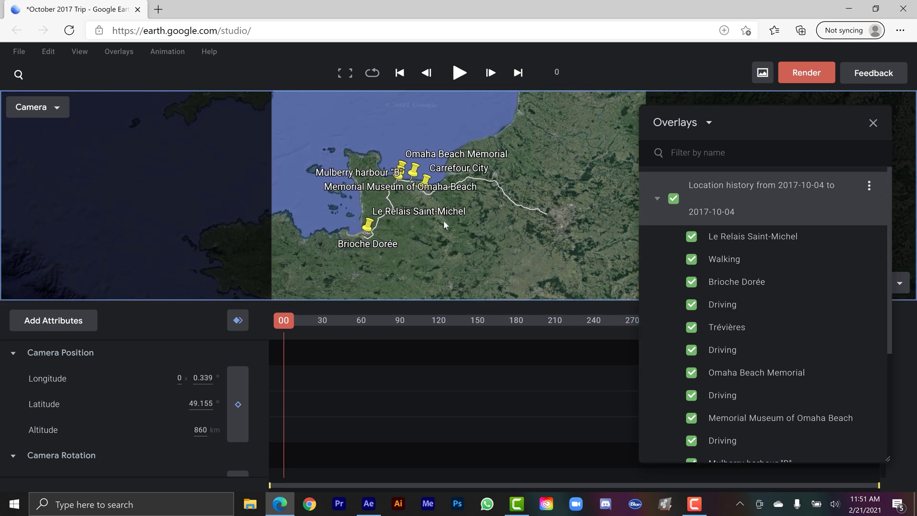
scroll(433, 235, up, 5)
drag(457, 206, 475, 190)
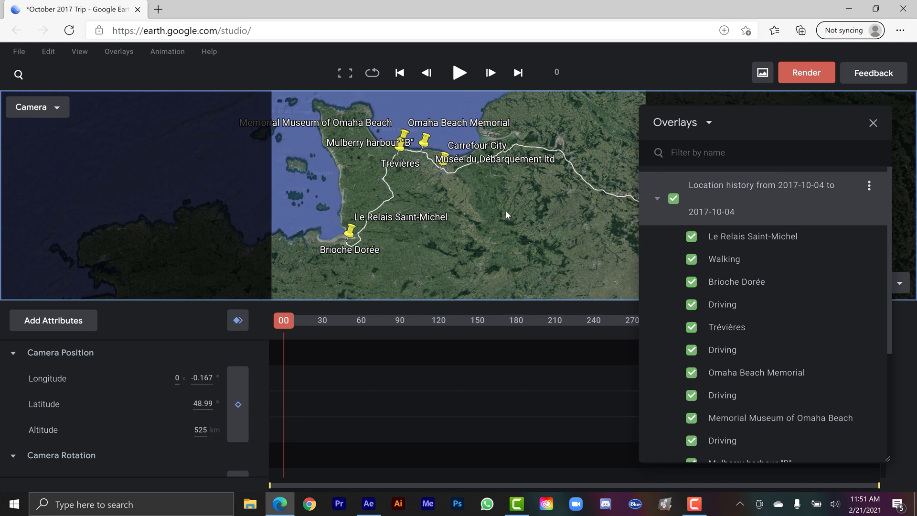
Step: Zoom the map in close to the Brioche Dorée pin
click(870, 187)
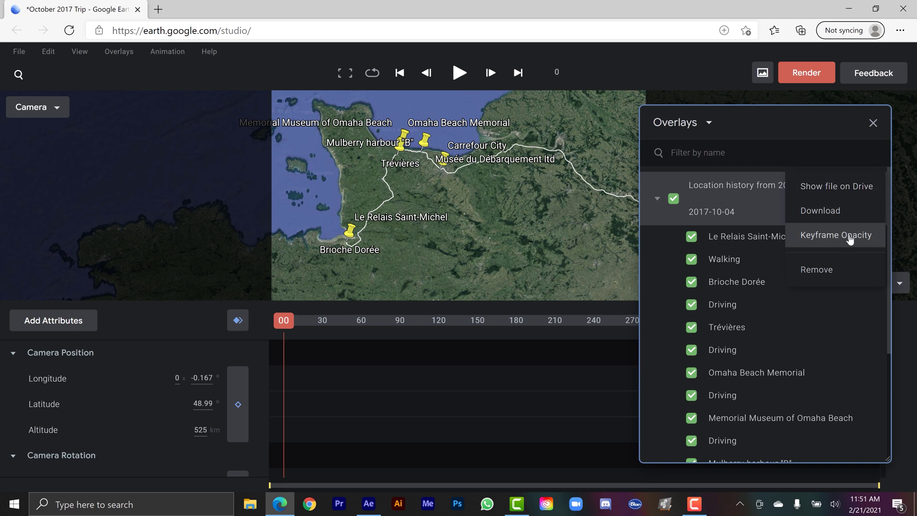
click(775, 124)
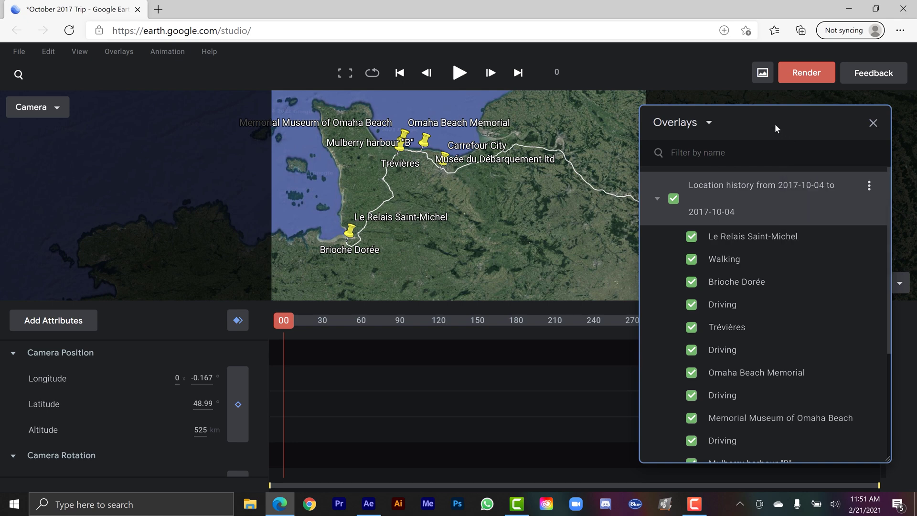
drag(482, 235, 525, 232)
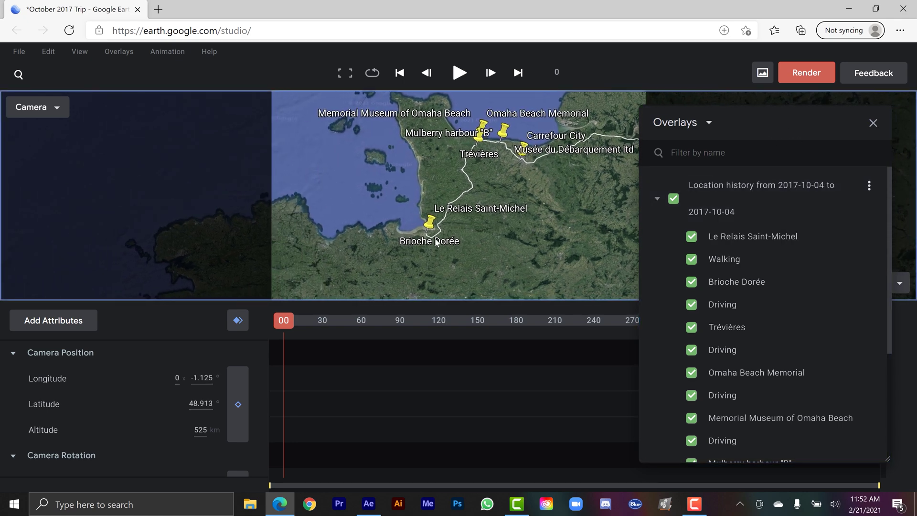
scroll(425, 242, up, 4)
mouse_move(417, 248)
mouse_down()
mouse_move(524, 180)
mouse_move(466, 222)
mouse_move(441, 284)
mouse_move(409, 238)
mouse_up()
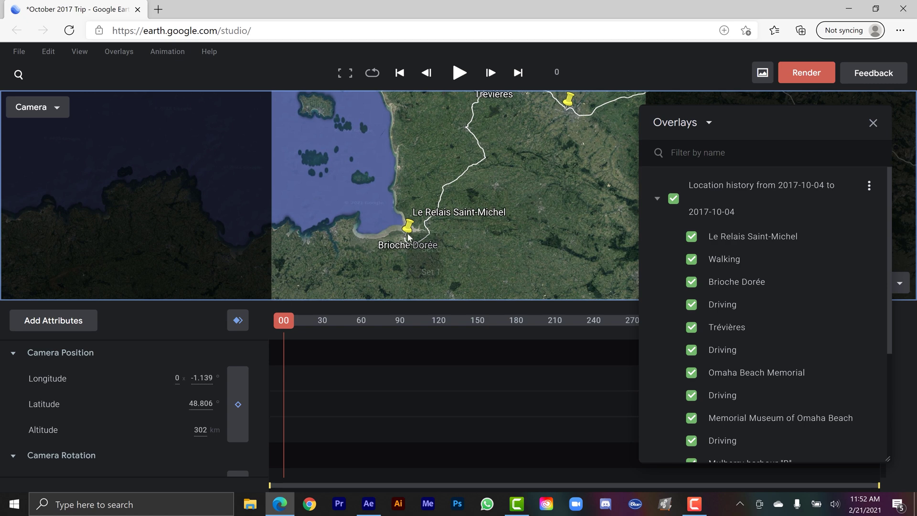
Step: Set the Brioche Dorée pin as the camera track point and zoom out
right_click(408, 234)
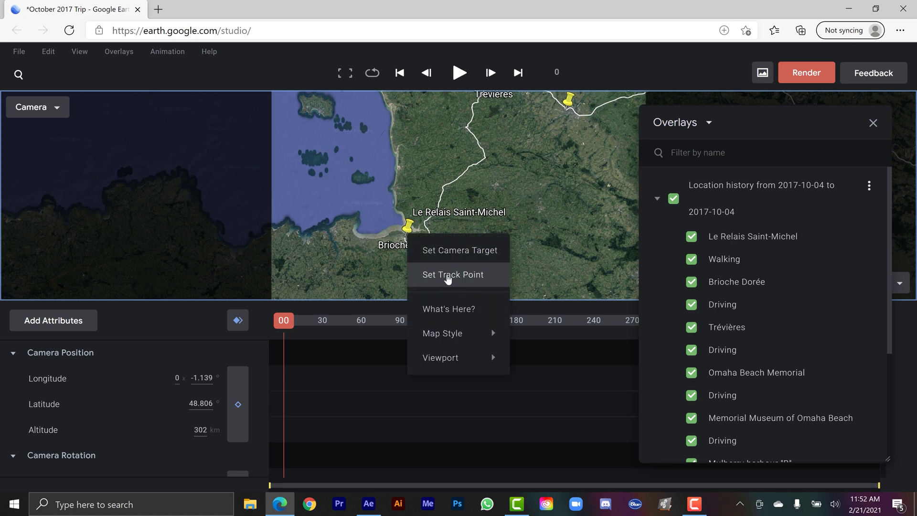
click(454, 251)
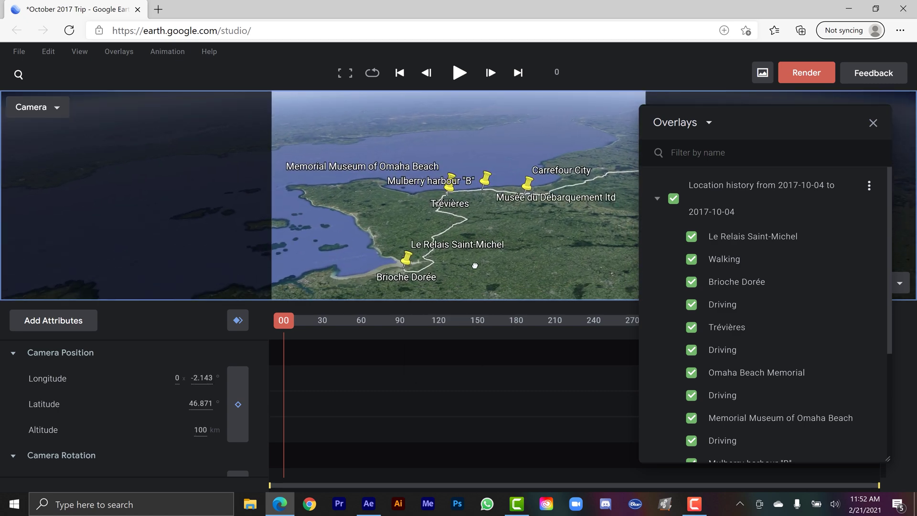
scroll(817, 334, down, 3)
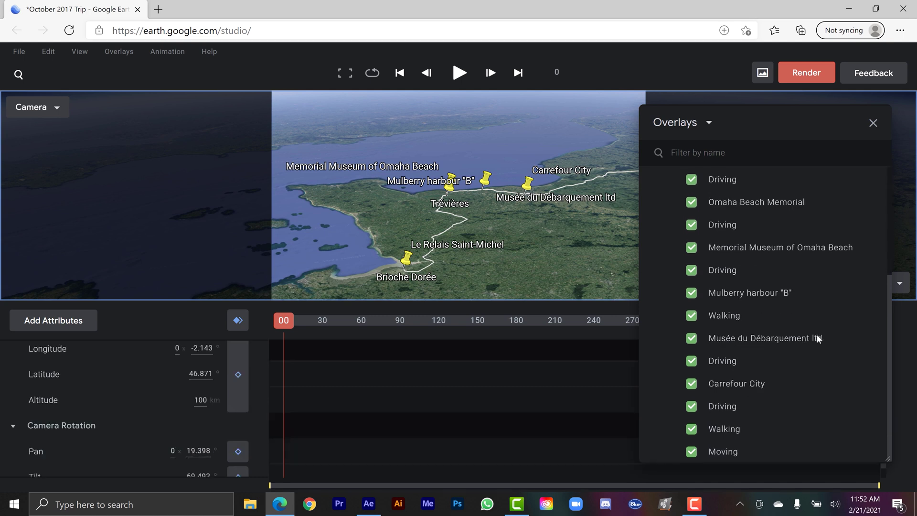
scroll(813, 330, up, 3)
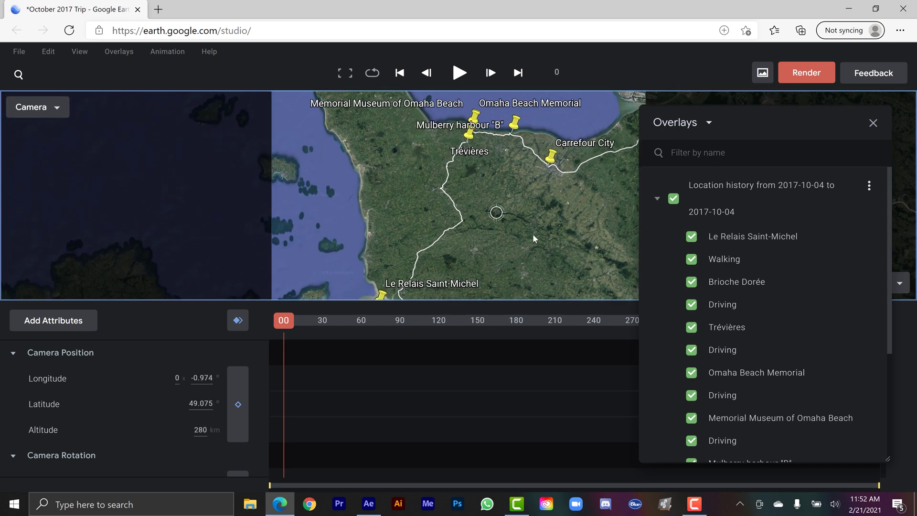
scroll(530, 233, down, 3)
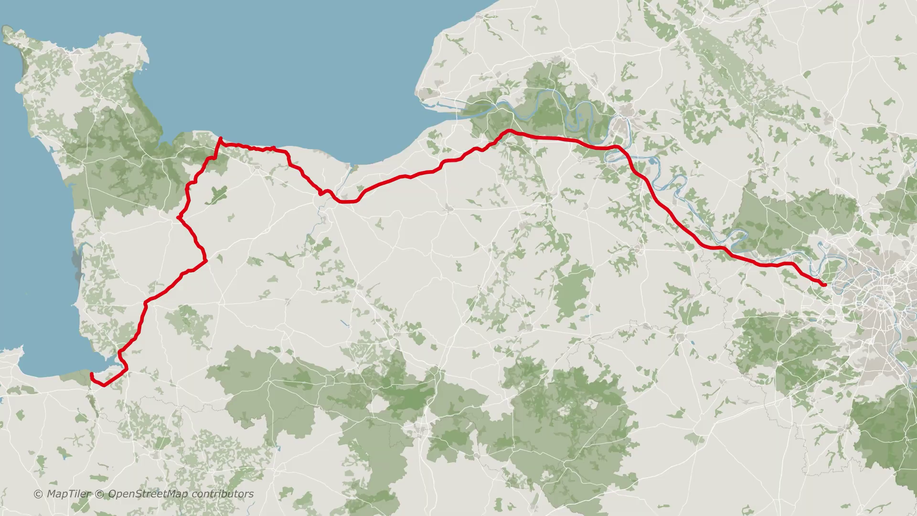